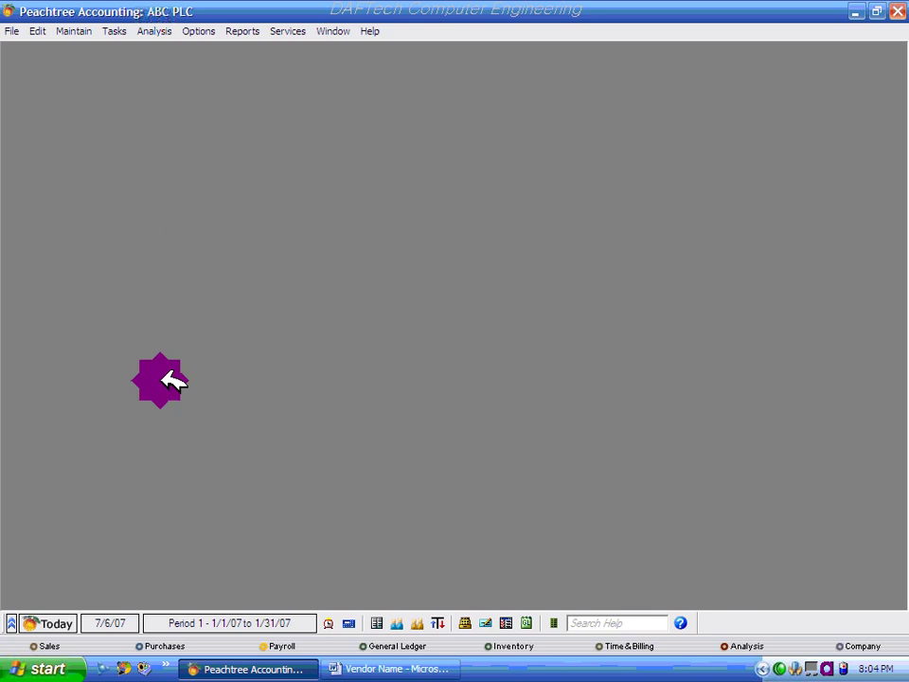
- Open Maintain Vendors from the Maintain menu to start a blank vendor record
{"action": "left_click", "coordinate": [76, 30]}
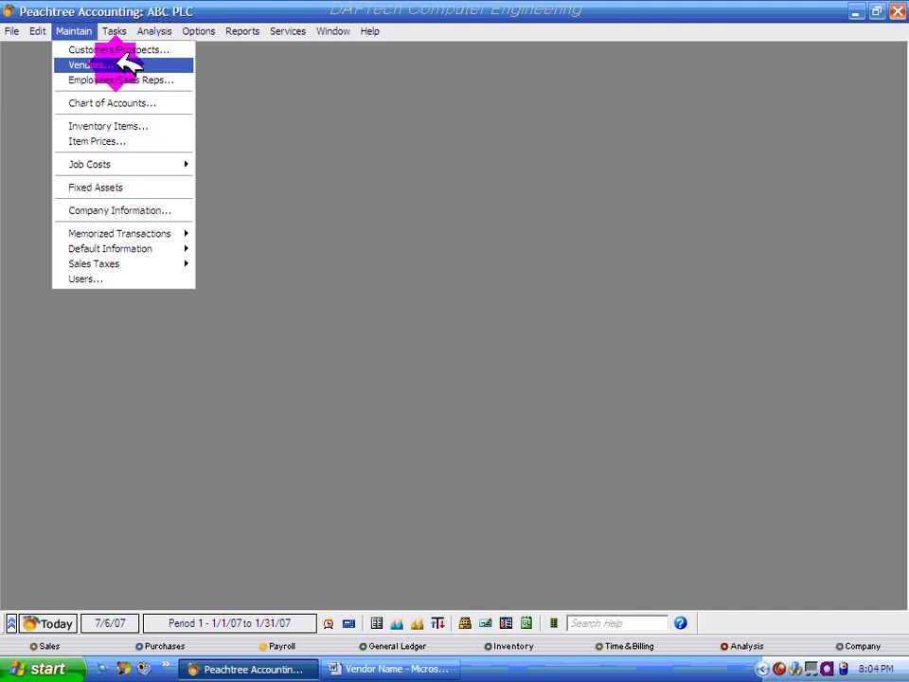
{"action": "left_click", "coordinate": [119, 65]}
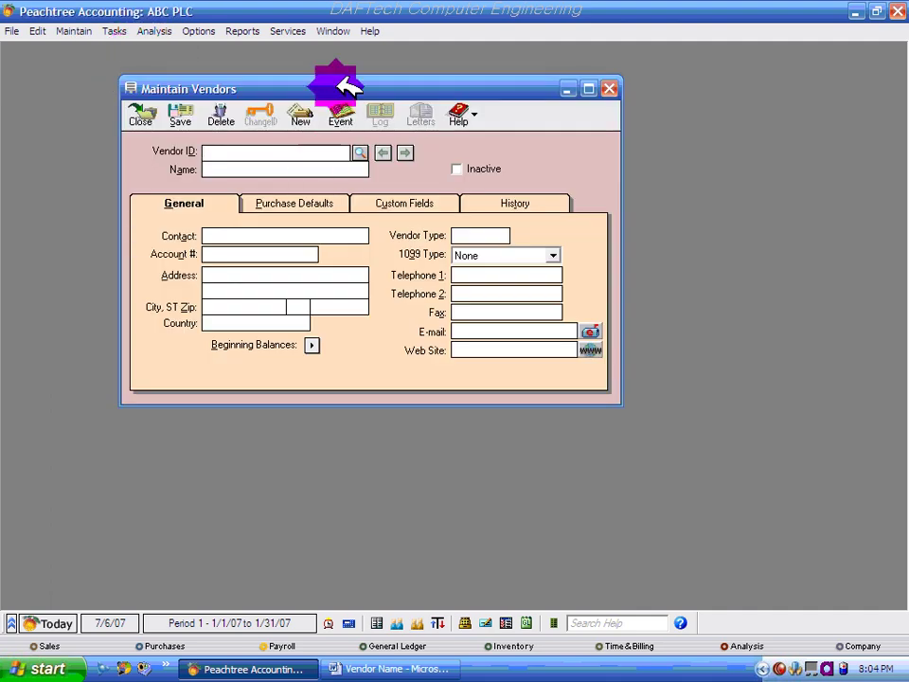
- Nudge the Maintain Vendors window aside and bring up the Word vendor table
{"action": "left_click_drag", "start_coordinate": [331, 86], "coordinate": [339, 110]}
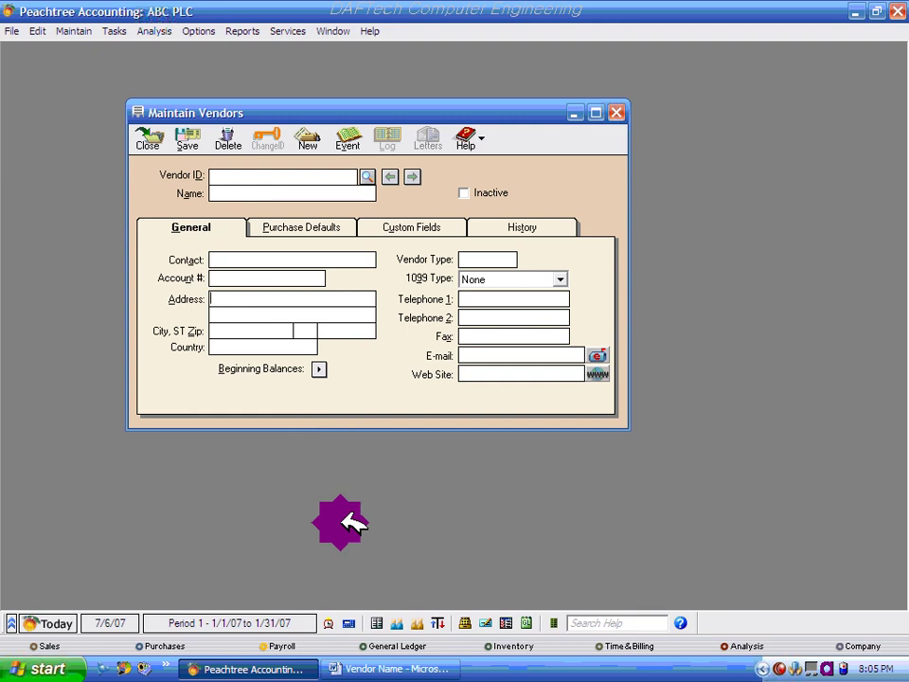
{"action": "left_click", "coordinate": [393, 666]}
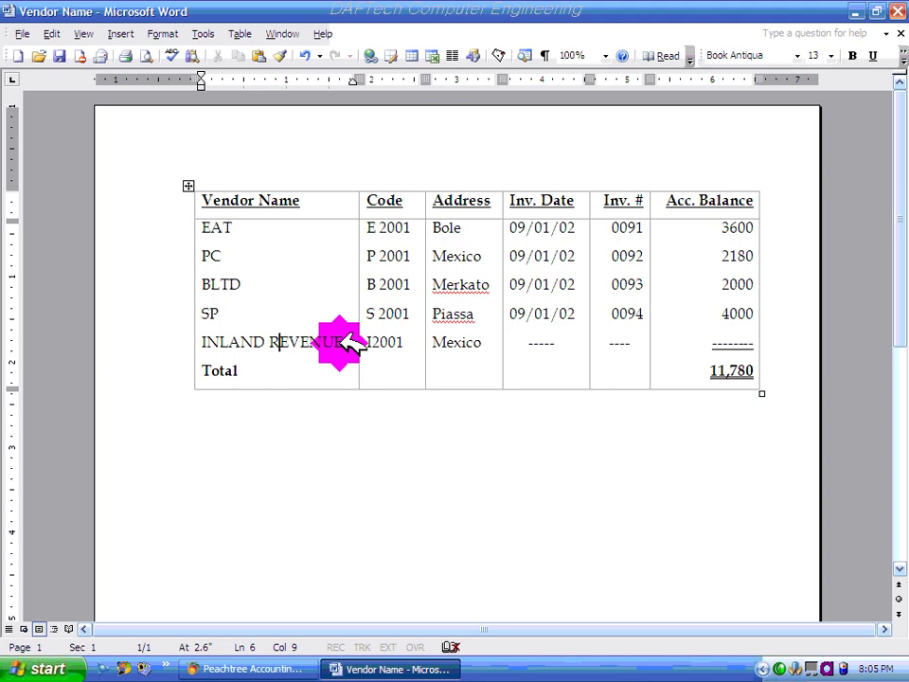
- Highlight the INLAND REVENUE vendor name in the Word table
{"action": "left_click_drag", "start_coordinate": [343, 341], "coordinate": [207, 345]}
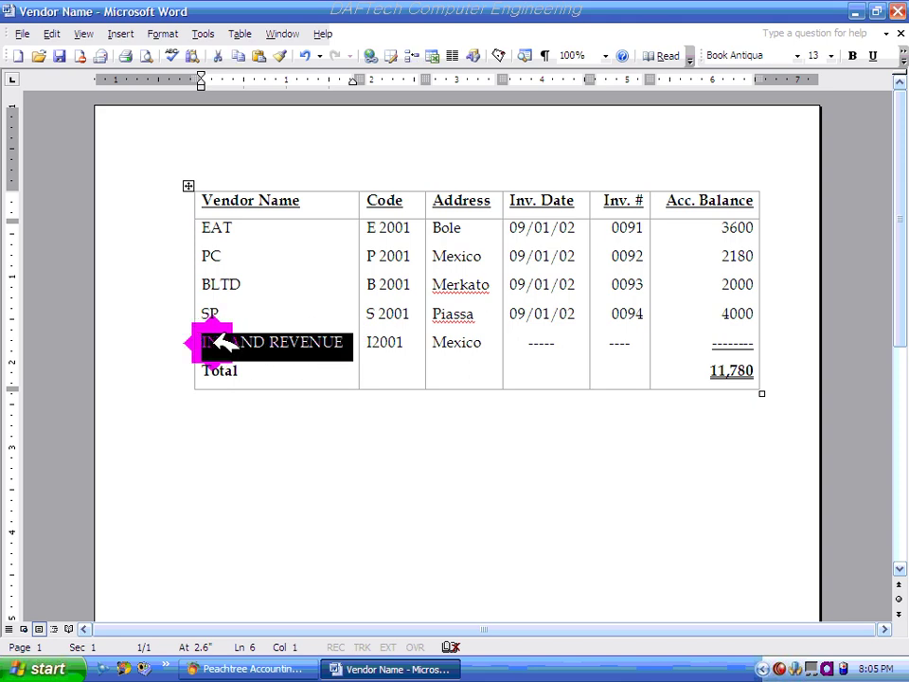
{"action": "left_click", "coordinate": [315, 342]}
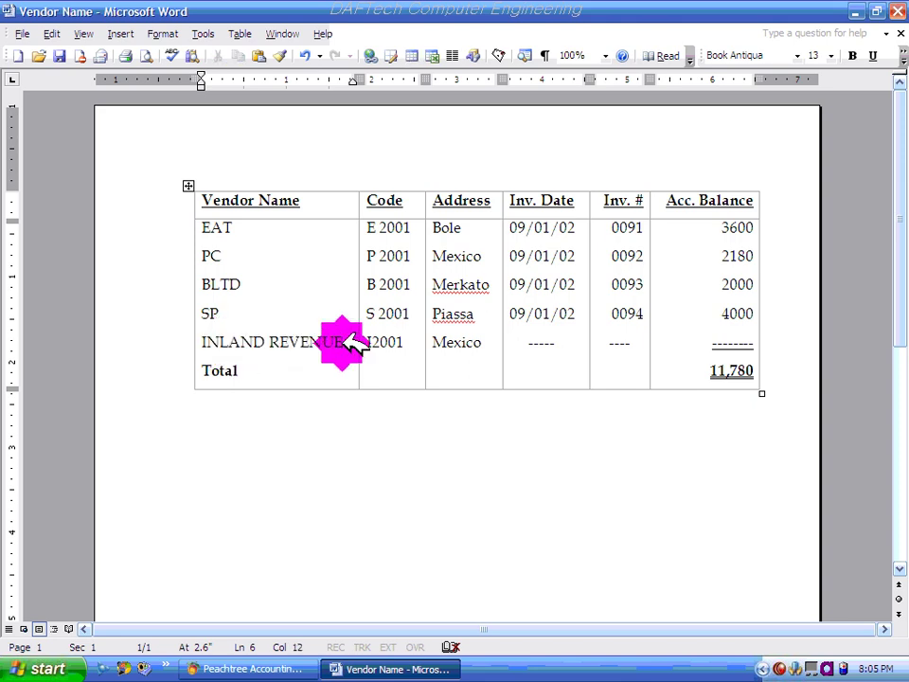
{"action": "left_click_drag", "start_coordinate": [350, 341], "coordinate": [201, 337]}
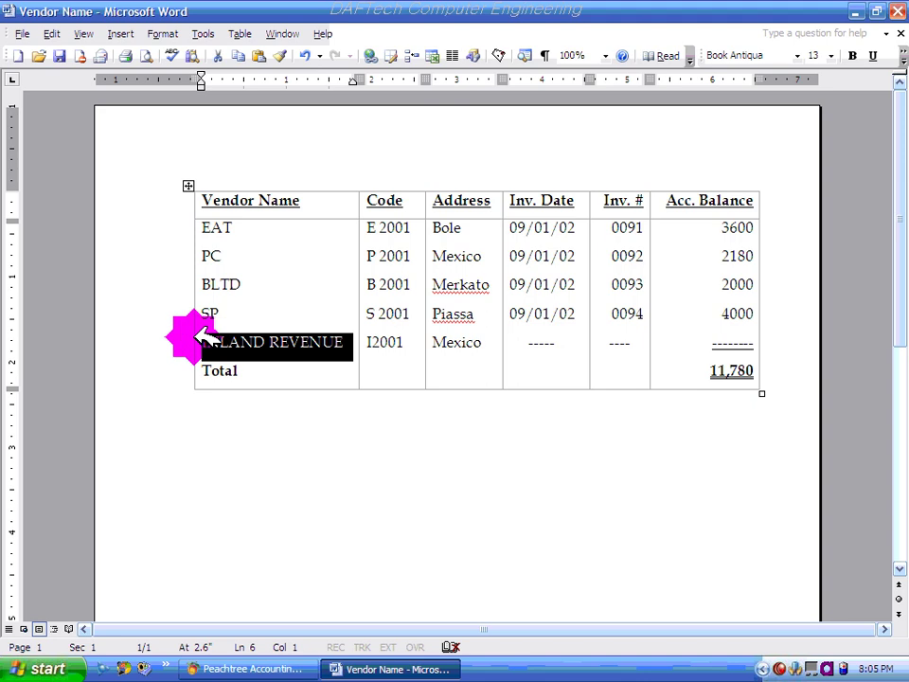
{"action": "left_click", "coordinate": [354, 341]}
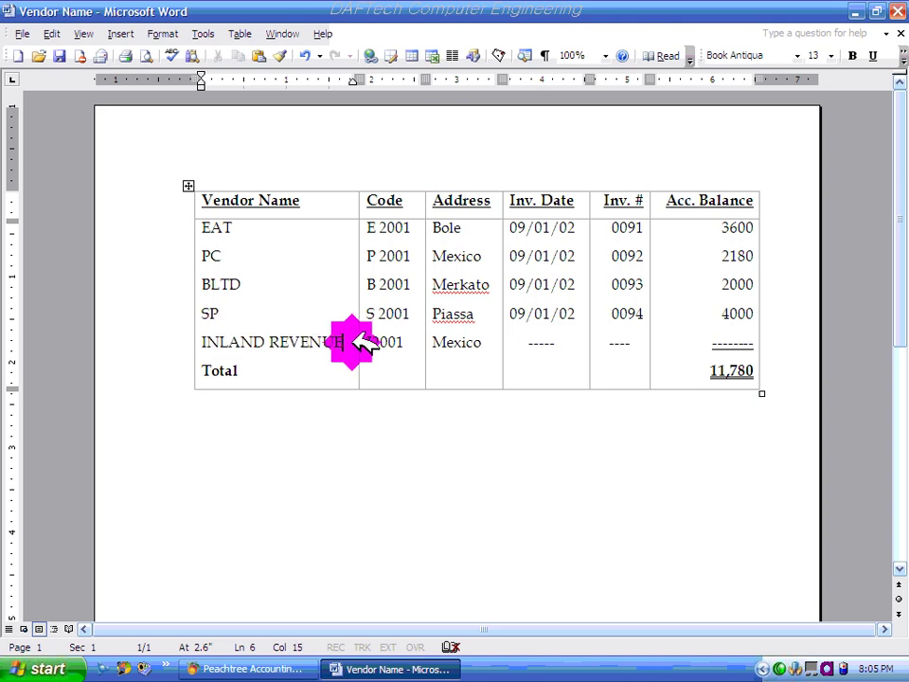
{"action": "left_click_drag", "start_coordinate": [357, 340], "coordinate": [235, 338]}
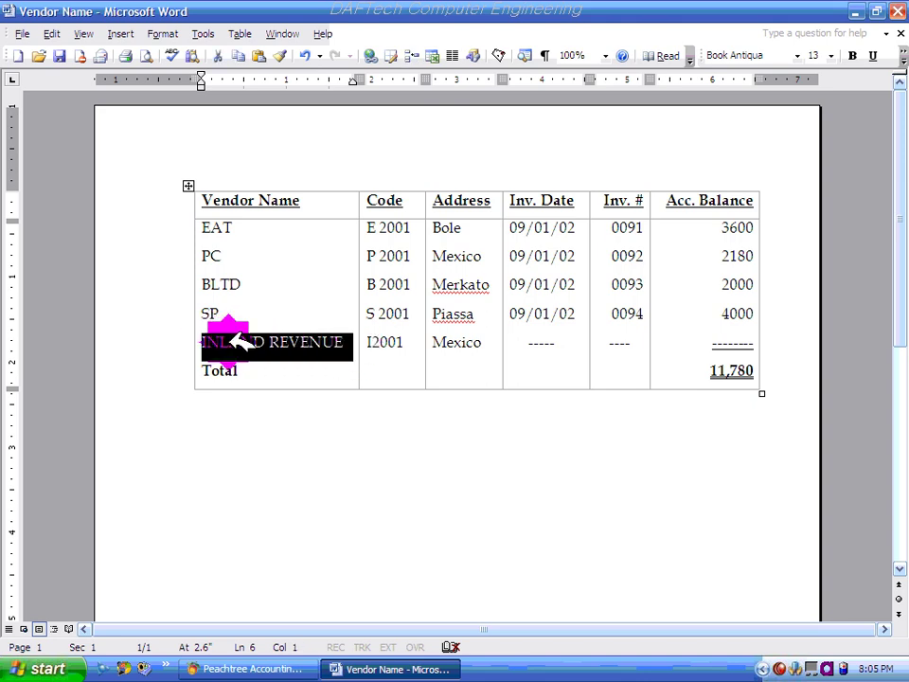
{"action": "left_click", "coordinate": [350, 341]}
{"action": "left_click_drag", "start_coordinate": [352, 343], "coordinate": [218, 331]}
{"action": "left_click", "coordinate": [350, 333]}
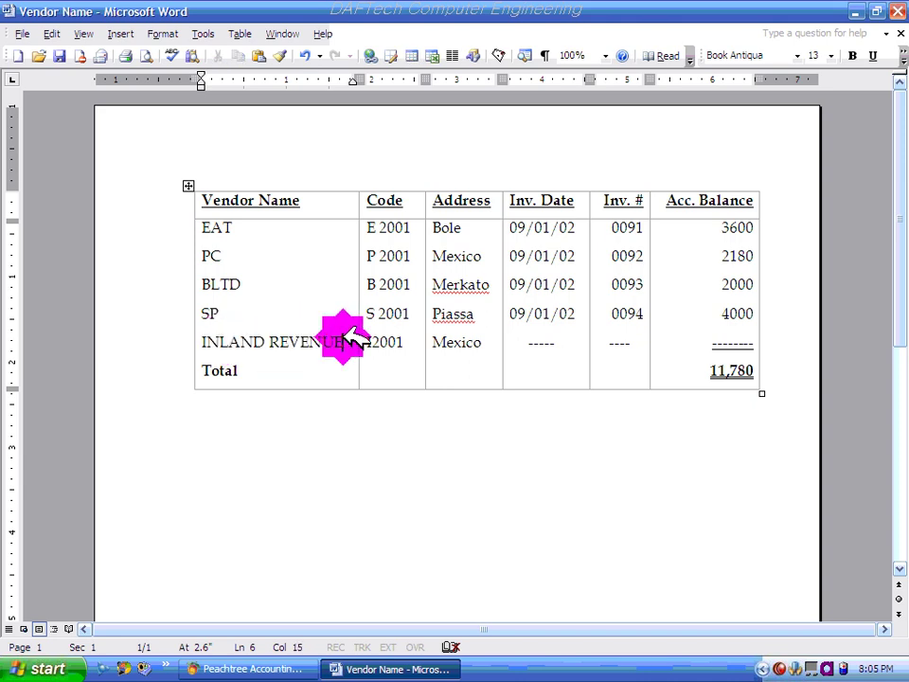
{"action": "left_click_drag", "start_coordinate": [357, 341], "coordinate": [227, 350]}
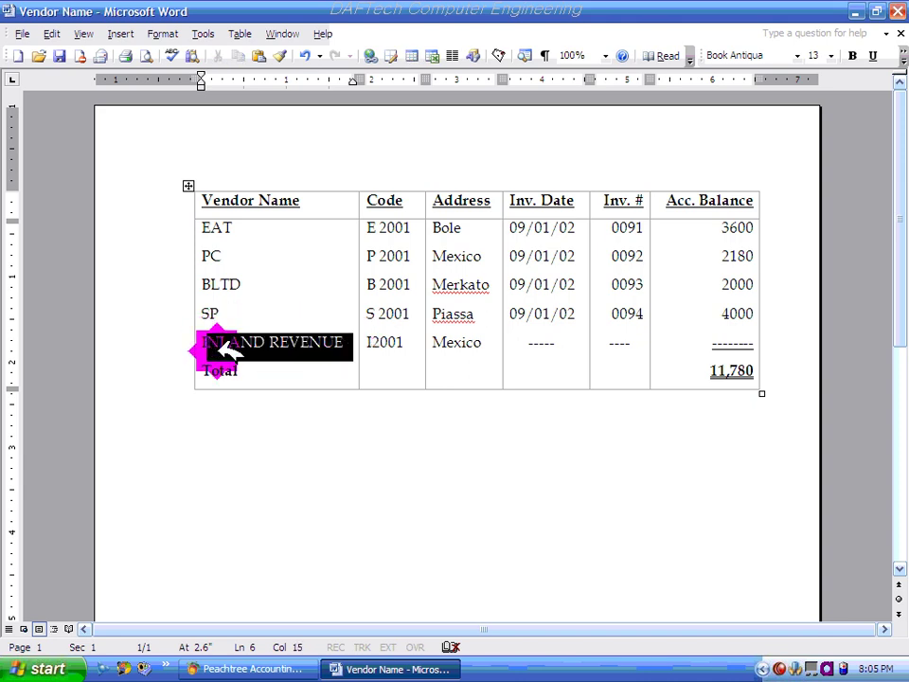
{"action": "left_click", "coordinate": [251, 345]}
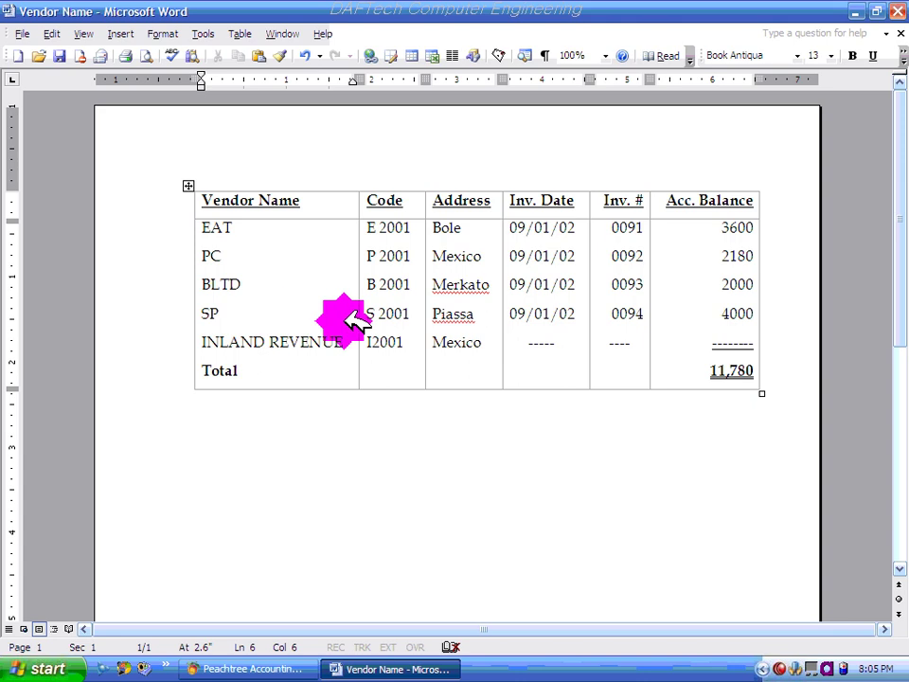
{"action": "left_click_drag", "start_coordinate": [359, 345], "coordinate": [338, 345]}
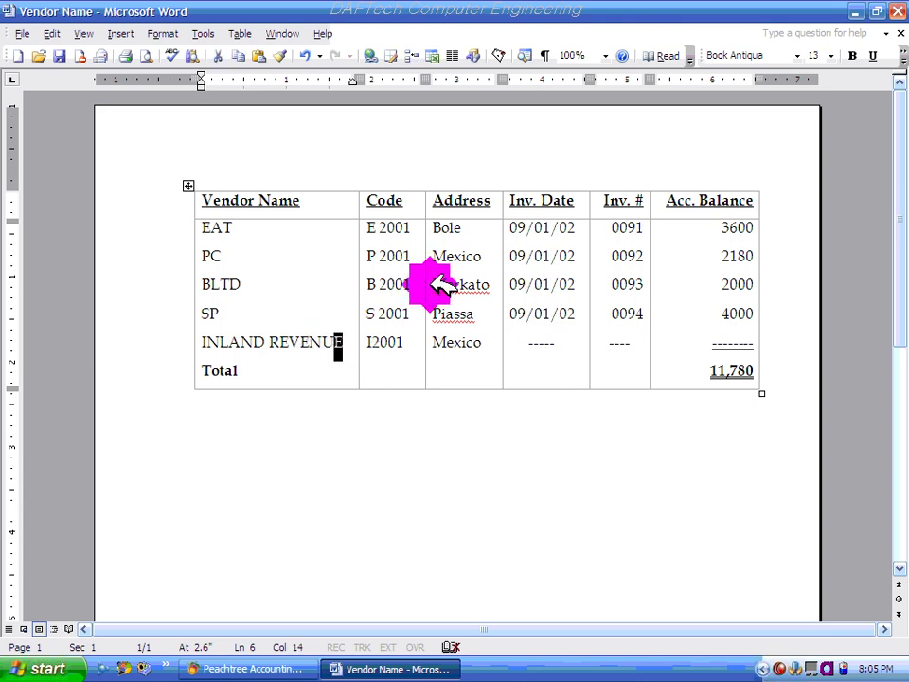
- Check EAT's code E 2001, invoice 0091 and 3600 balance, then minimize Word
{"action": "left_click", "coordinate": [387, 229]}
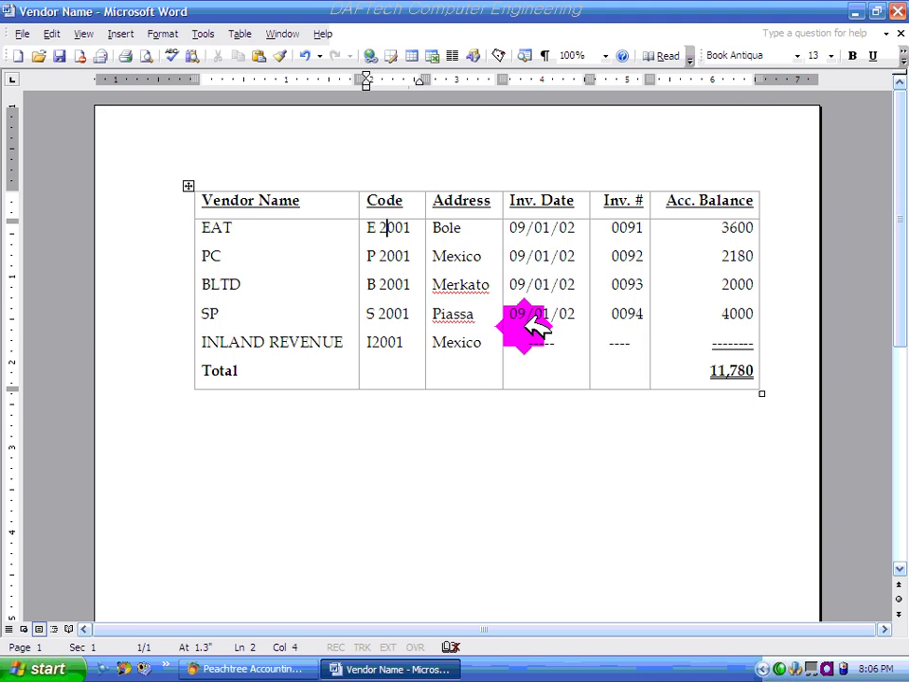
{"action": "left_click_drag", "start_coordinate": [611, 227], "coordinate": [653, 230]}
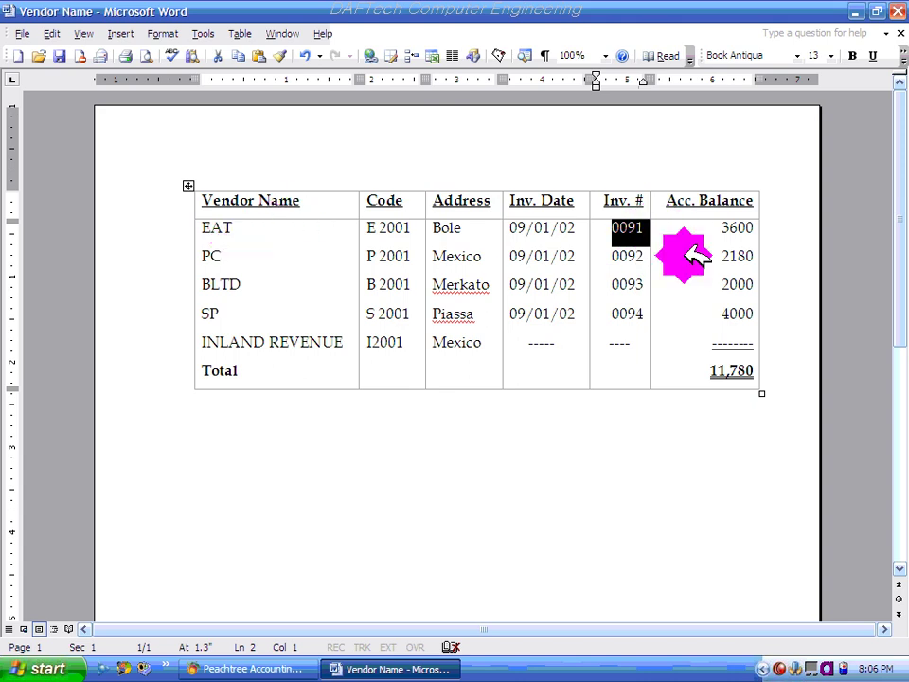
{"action": "left_click", "coordinate": [712, 231]}
{"action": "left_click", "coordinate": [753, 227]}
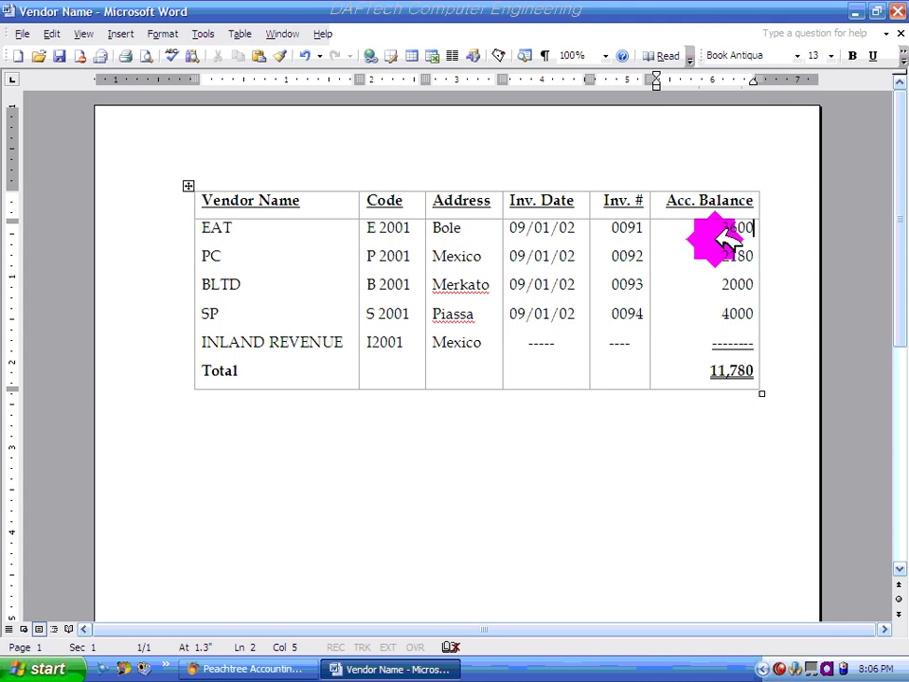
{"action": "left_click_drag", "start_coordinate": [720, 229], "coordinate": [764, 229]}
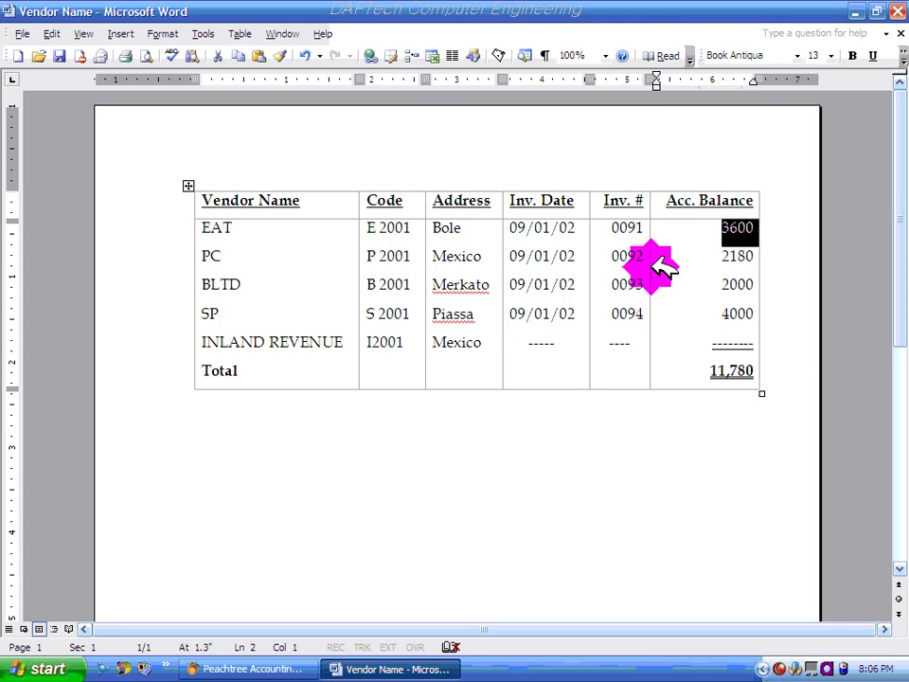
{"action": "left_click", "coordinate": [730, 227]}
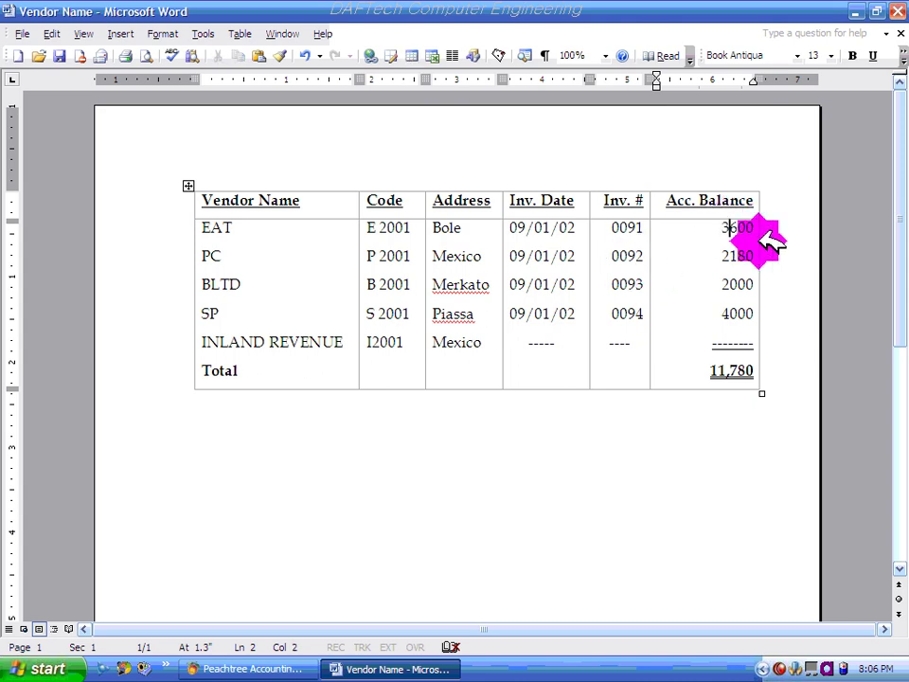
{"action": "left_click", "coordinate": [738, 228]}
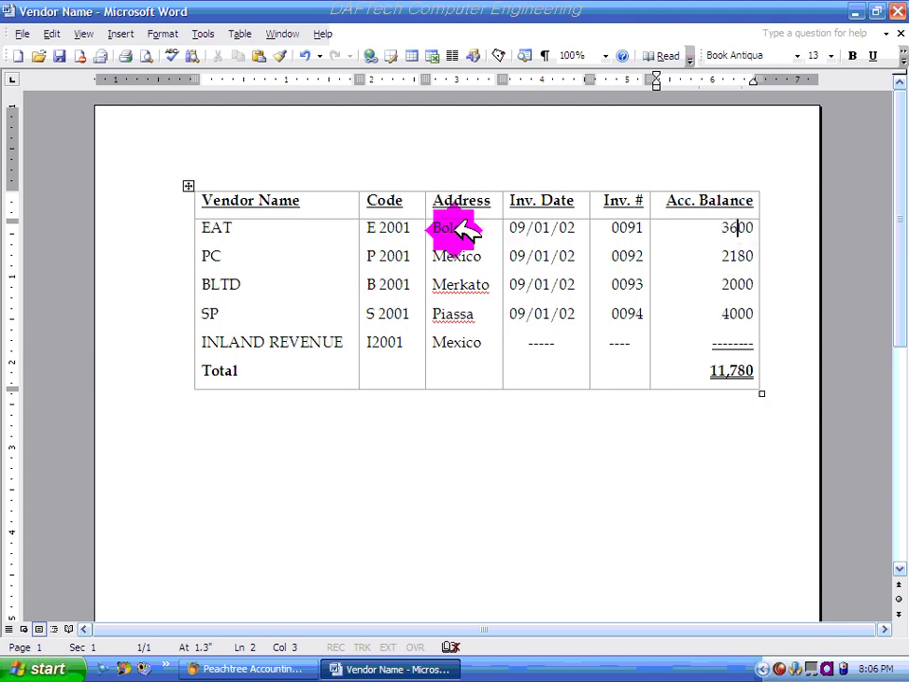
{"action": "left_click", "coordinate": [858, 11]}
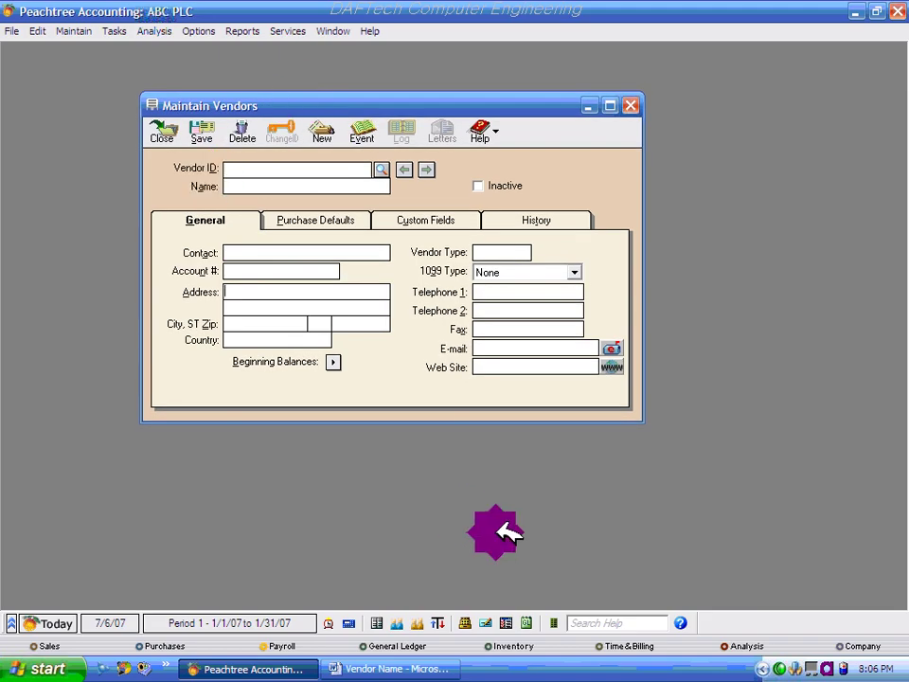
- Enter vendor ID E2001 with name EAT, then return to the Word vendor table
{"action": "left_click", "coordinate": [396, 669]}
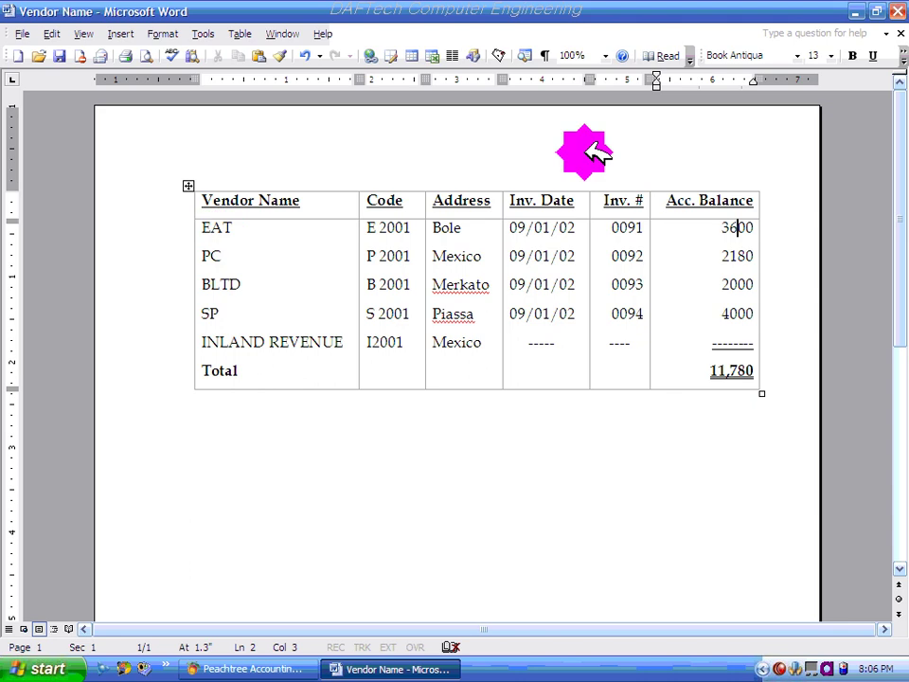
{"action": "left_click", "coordinate": [254, 669]}
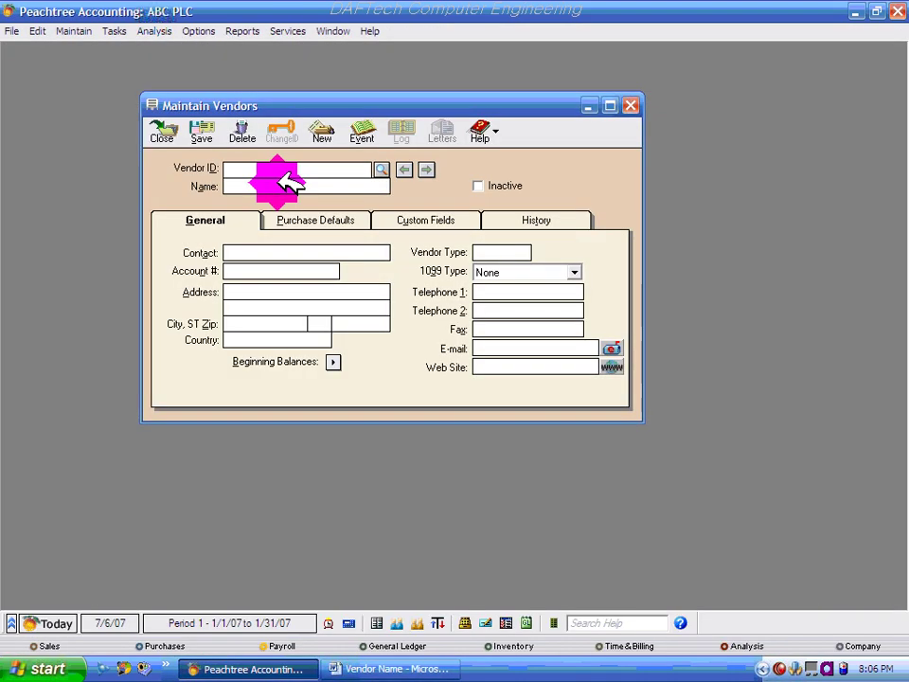
{"action": "left_click", "coordinate": [230, 168]}
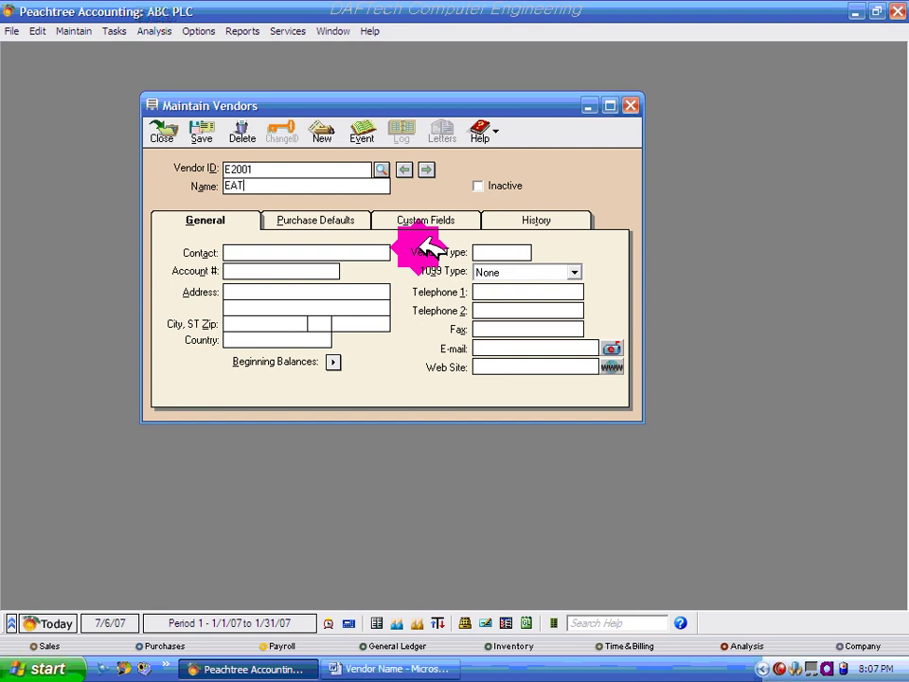
{"action": "left_click", "coordinate": [297, 253]}
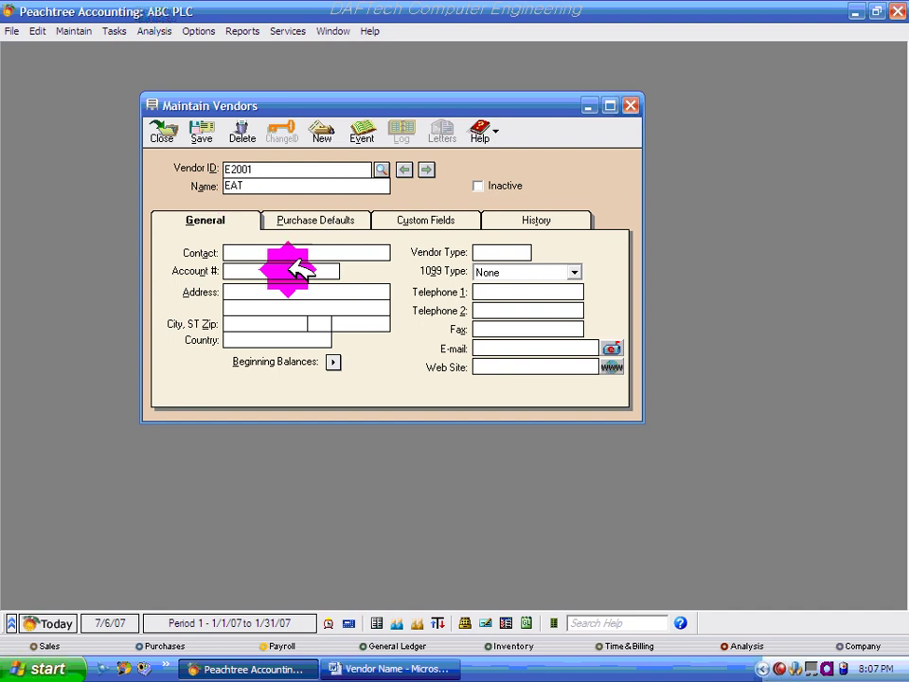
{"action": "left_click", "coordinate": [405, 669]}
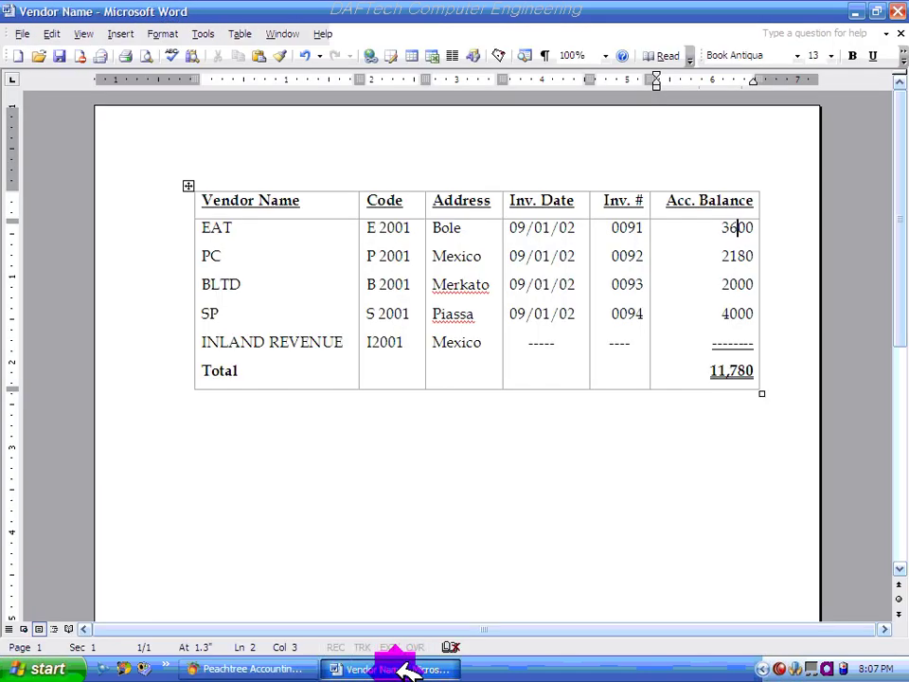
{"action": "left_click", "coordinate": [402, 665]}
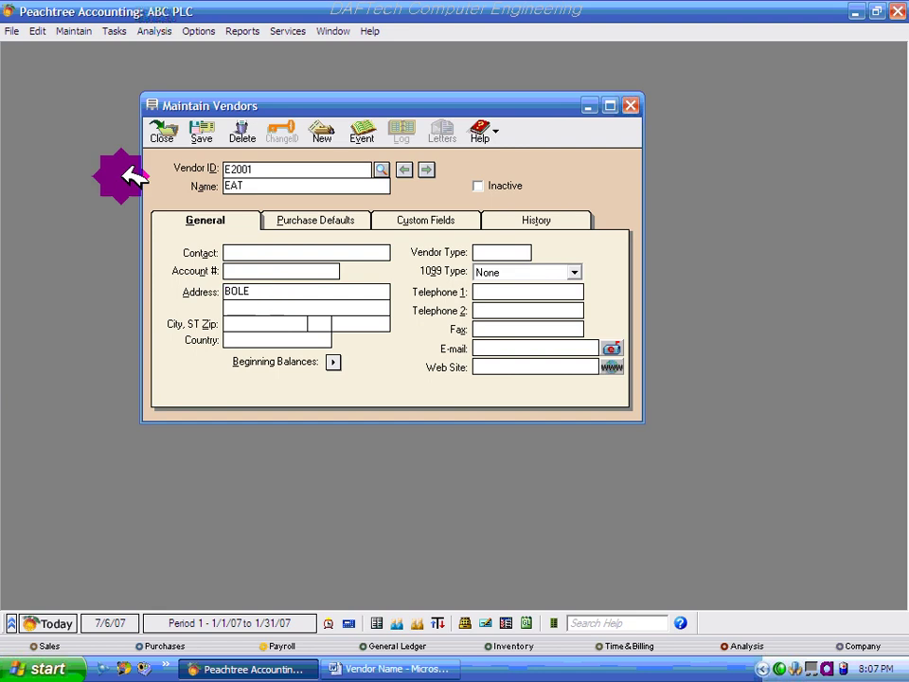
{"action": "left_click", "coordinate": [245, 320]}
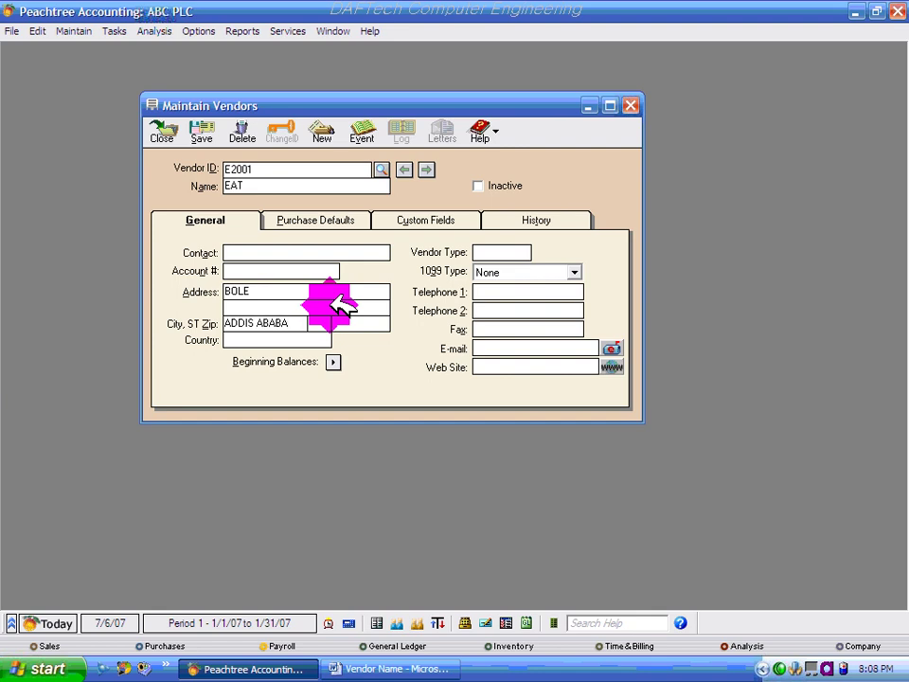
{"action": "left_click", "coordinate": [254, 339]}
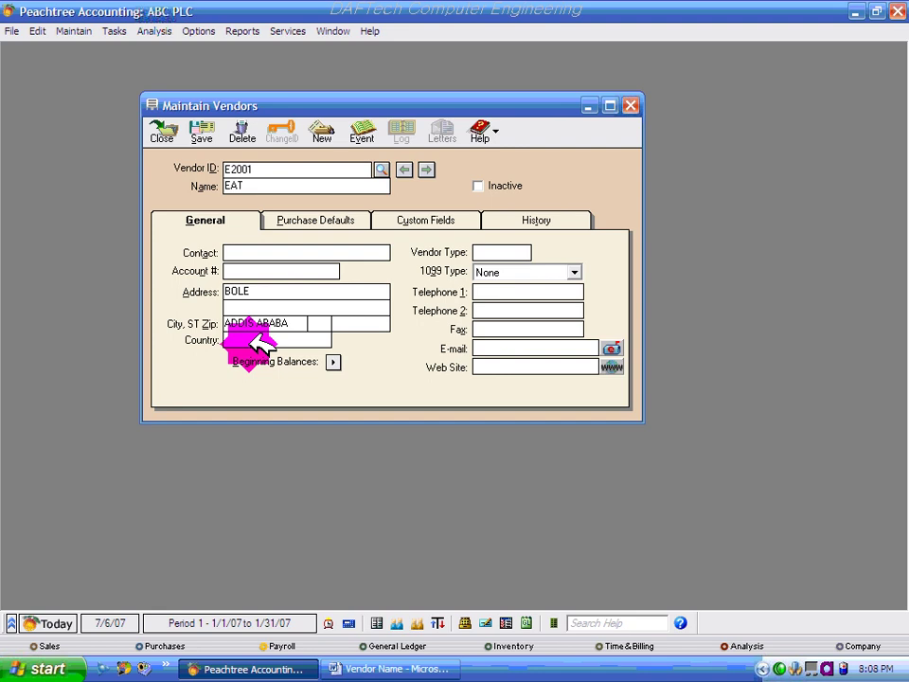
{"action": "type", "text": "THIOPIA"}
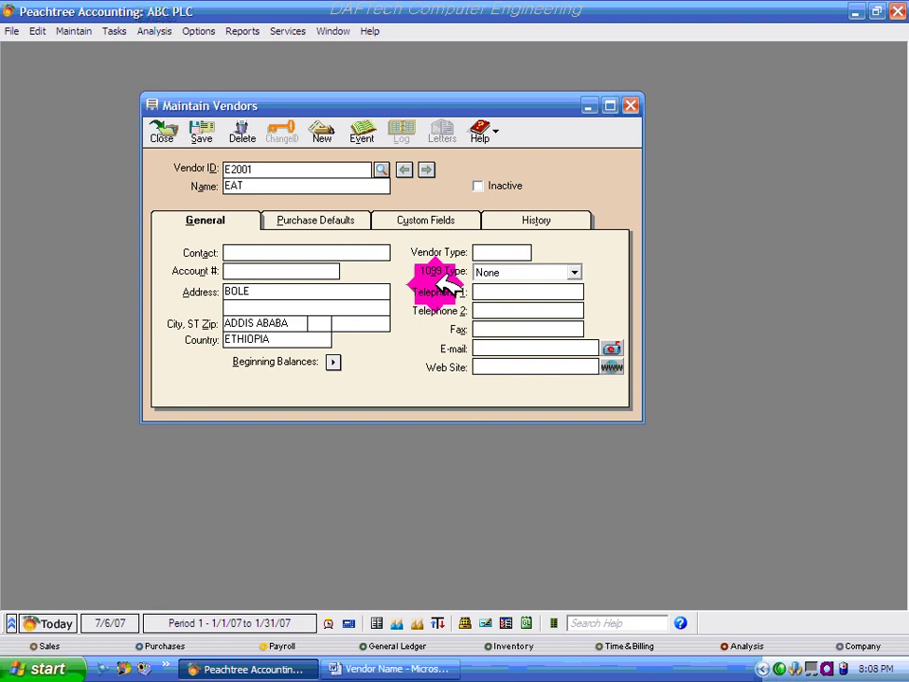
{"action": "left_click", "coordinate": [481, 252]}
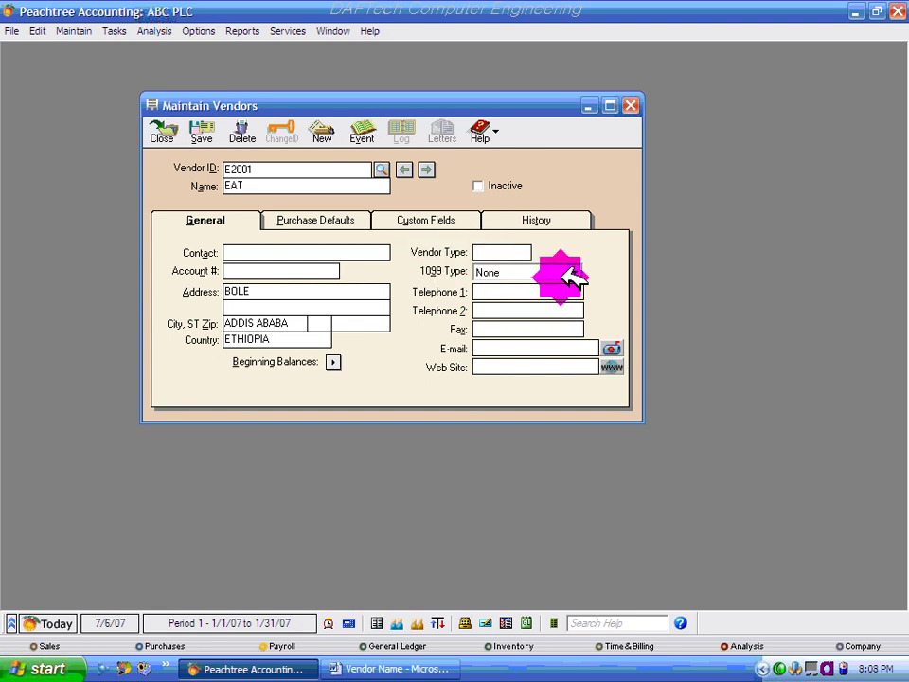
{"action": "left_click", "coordinate": [508, 272]}
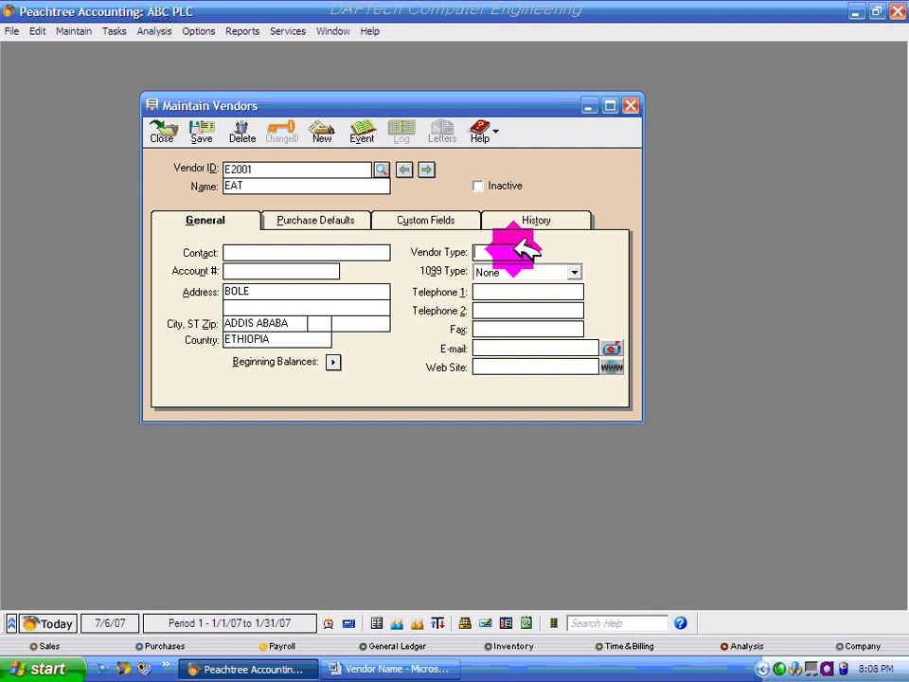
- Enter EAT's main telephone number in Telephone 1, leaving 1099 type at None
{"action": "left_click", "coordinate": [516, 250]}
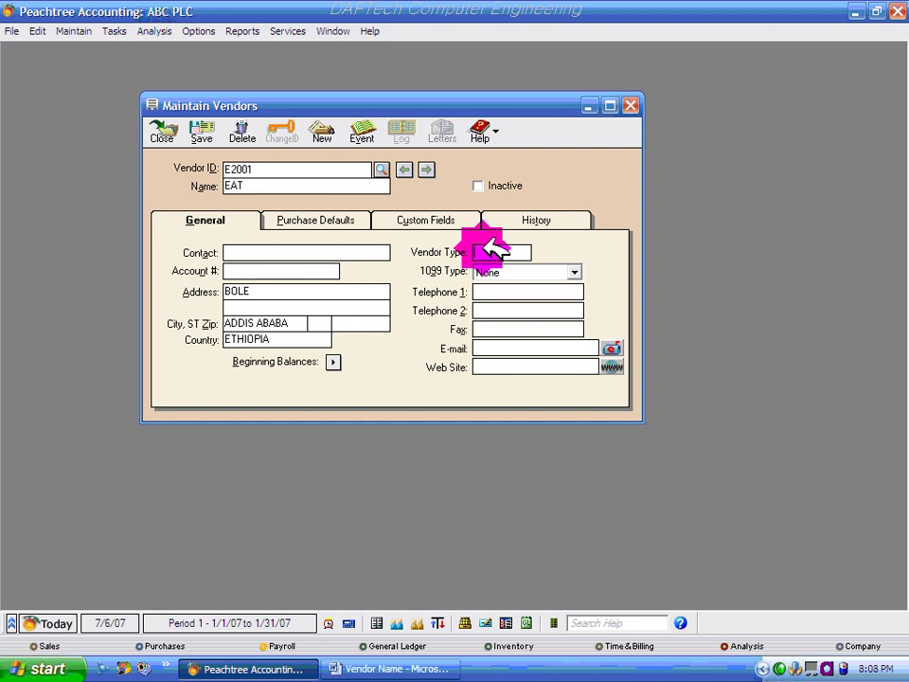
{"action": "left_click", "coordinate": [497, 294]}
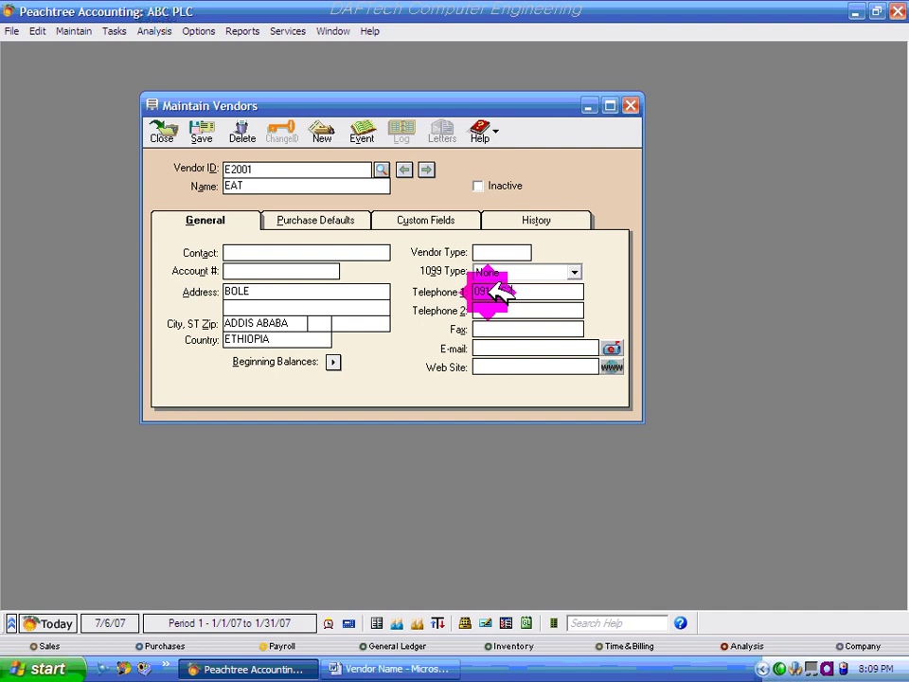
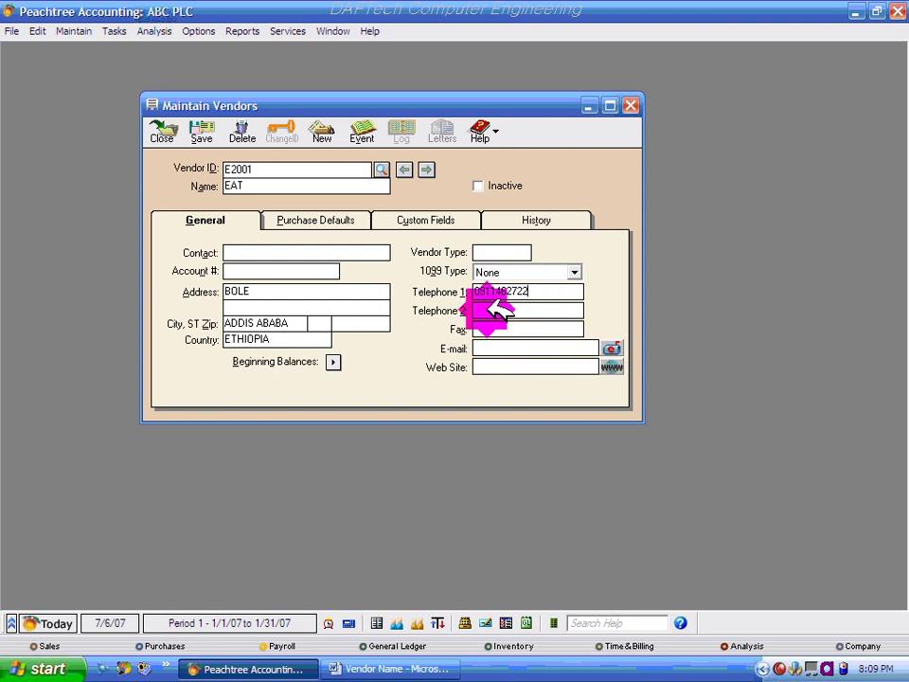
{"action": "left_click", "coordinate": [488, 309]}
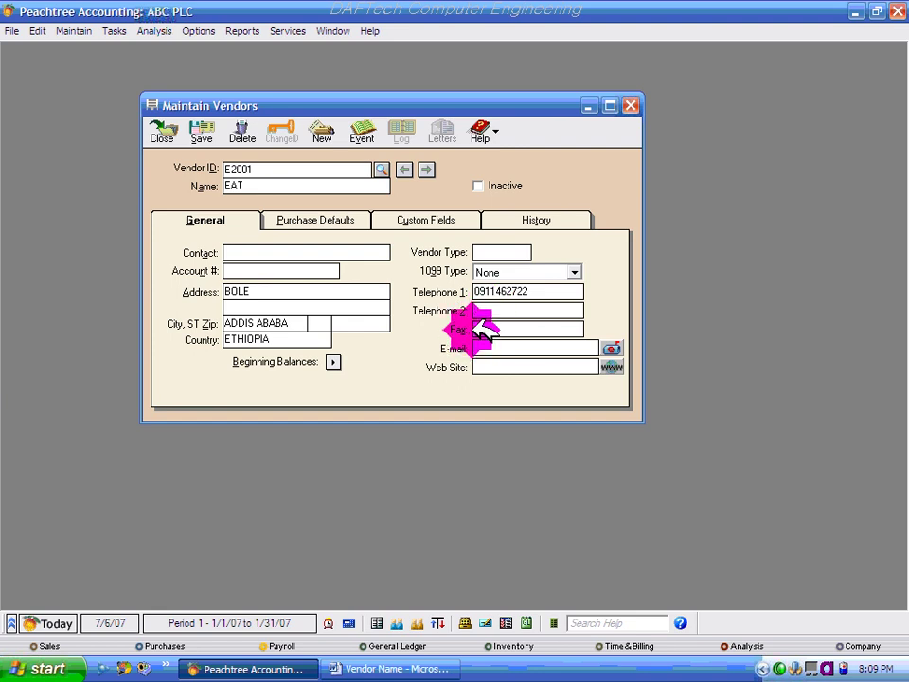
{"action": "left_click", "coordinate": [549, 330]}
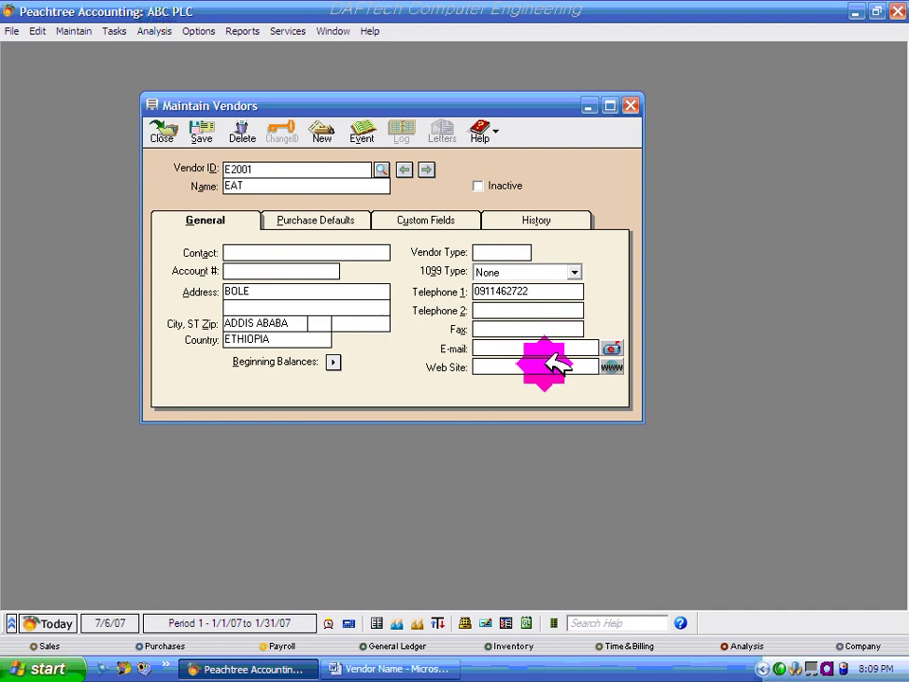
{"action": "left_click", "coordinate": [197, 218]}
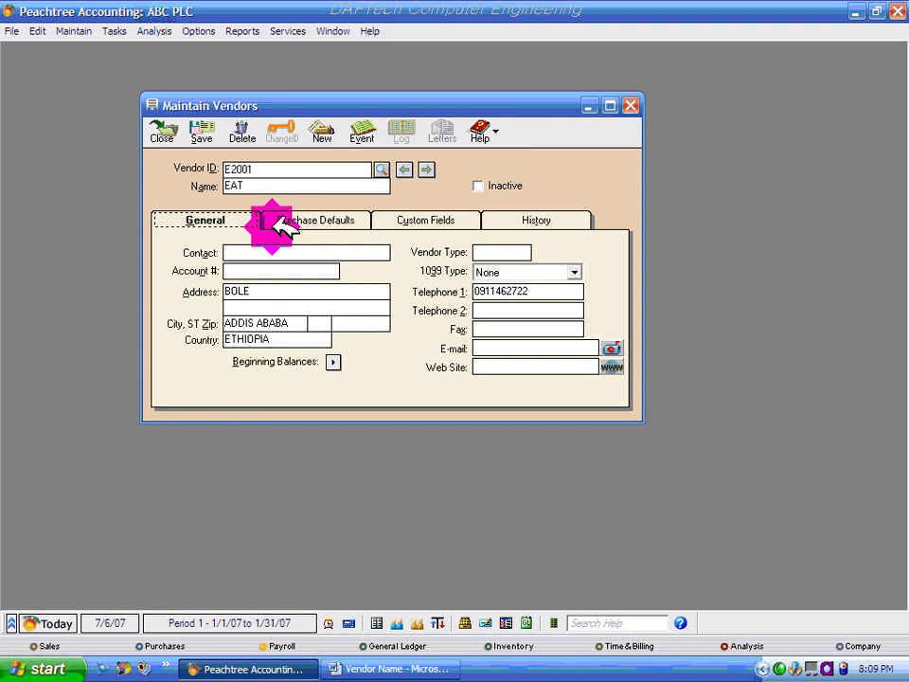
- Keep purchase account 2110 Accounts Payable and ship via Airborne on Purchase Defaults
{"action": "left_click", "coordinate": [313, 219]}
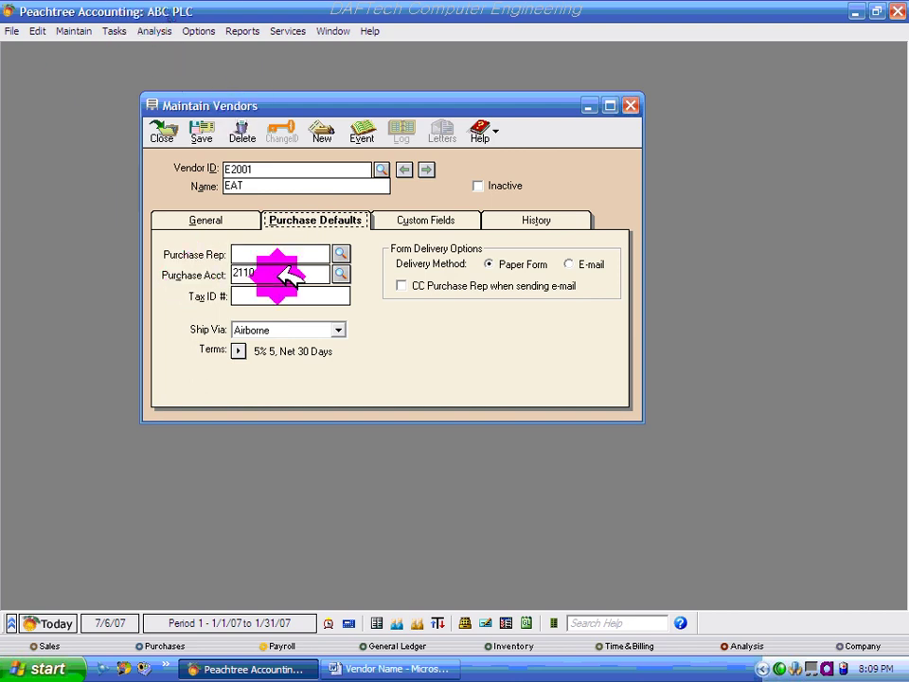
{"action": "left_click", "coordinate": [341, 274]}
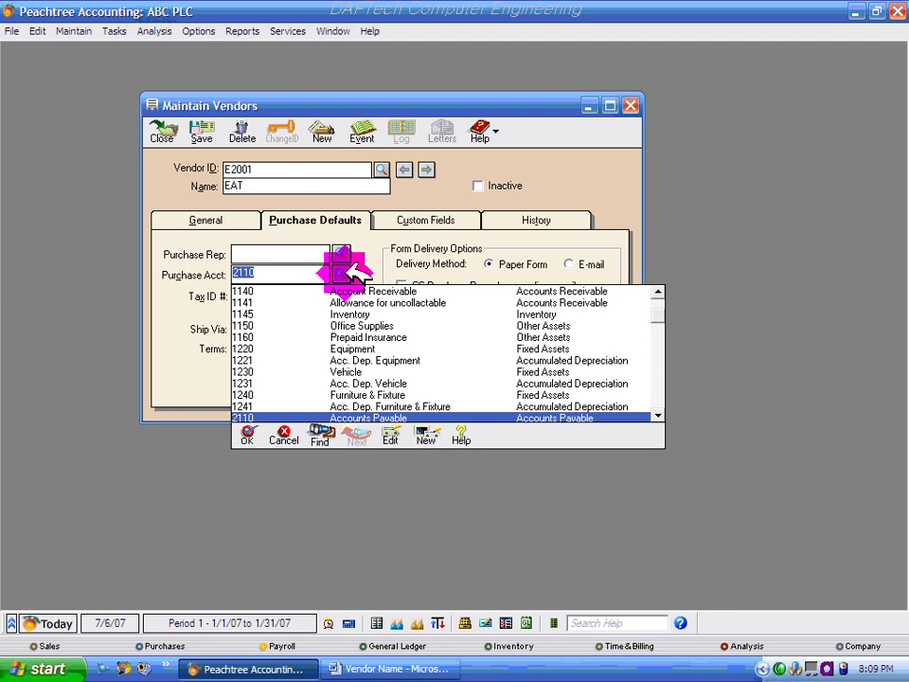
{"action": "left_click", "coordinate": [346, 271]}
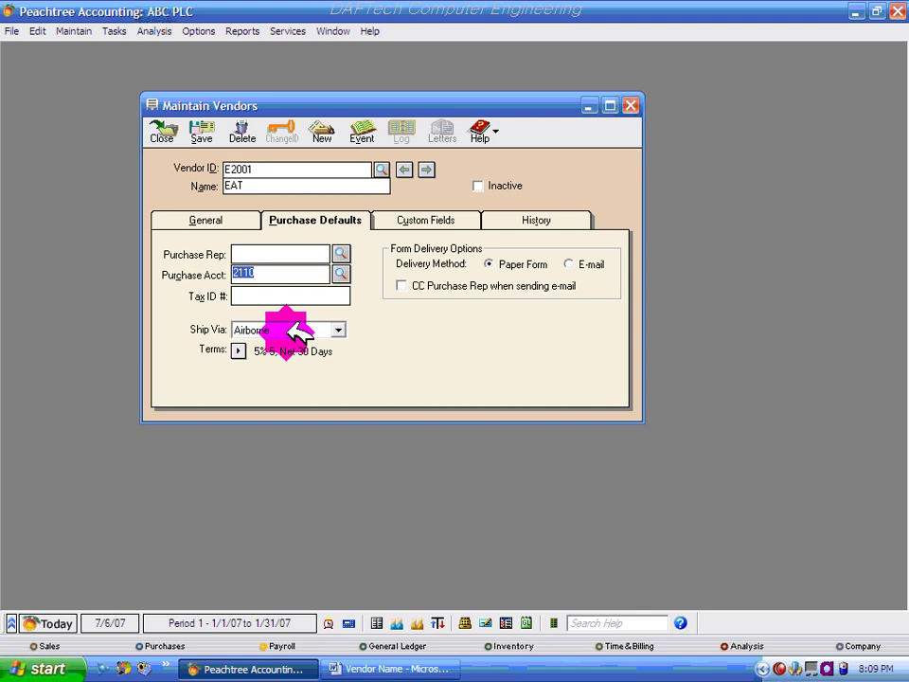
{"action": "left_click", "coordinate": [340, 329]}
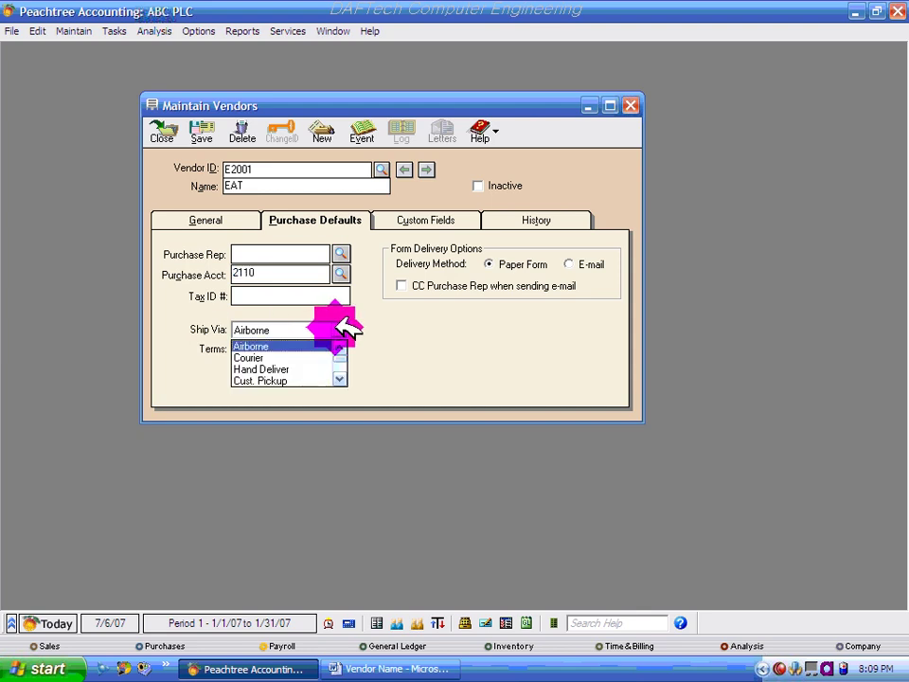
{"action": "left_click", "coordinate": [339, 324]}
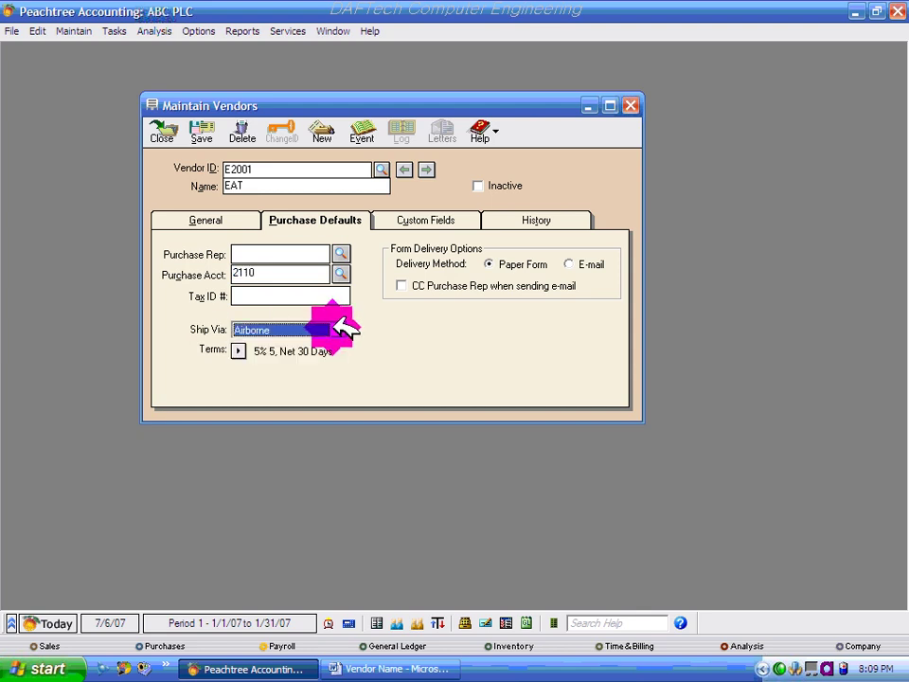
{"action": "left_click", "coordinate": [239, 351]}
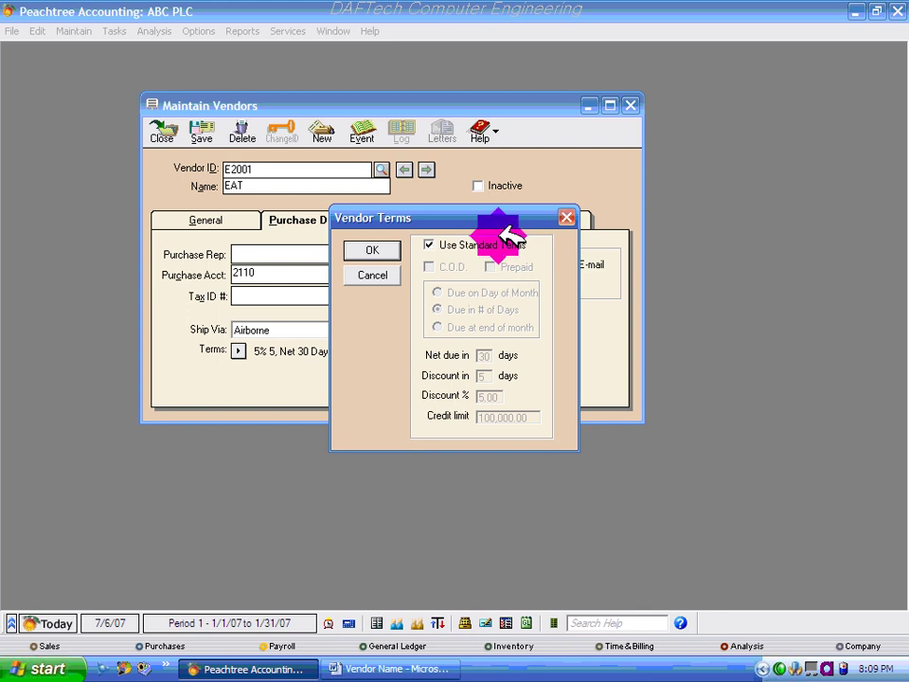
- Turn off standard terms for EAT and set net due to 60 days with 10 discount days
{"action": "left_click", "coordinate": [430, 244]}
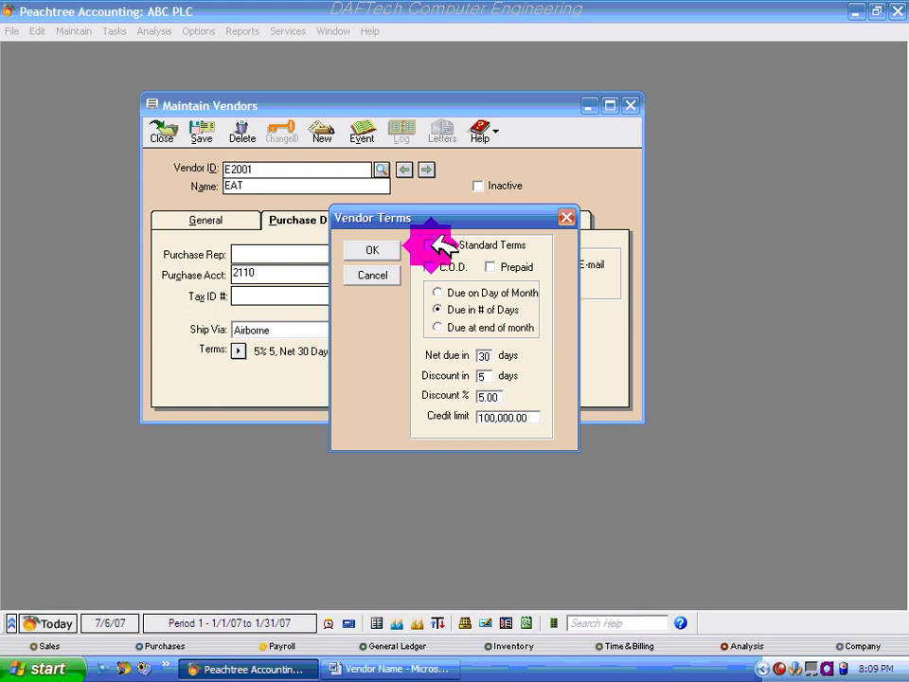
{"action": "left_click", "coordinate": [500, 352]}
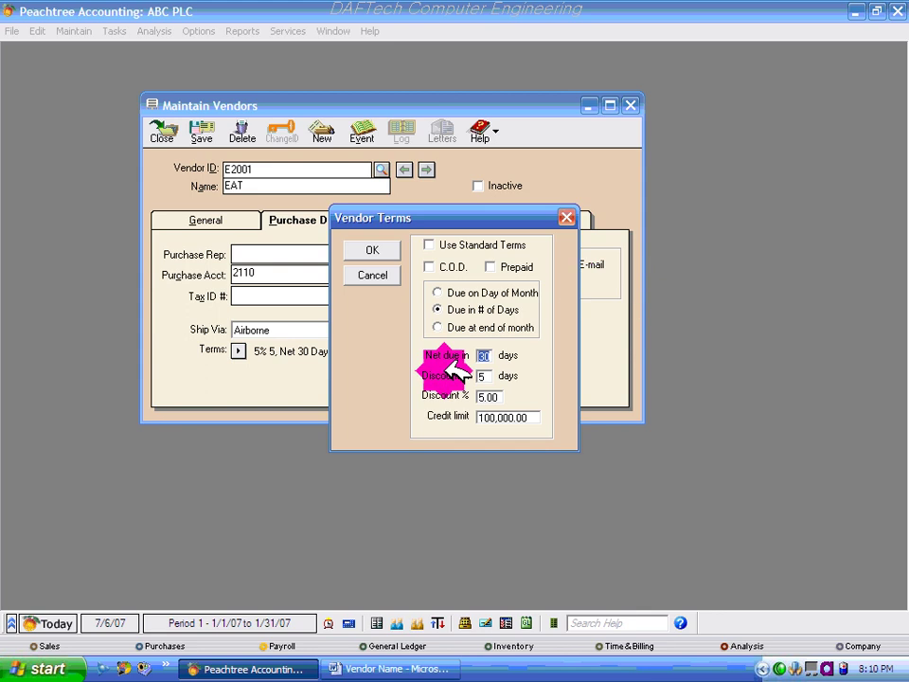
{"action": "left_click", "coordinate": [480, 356]}
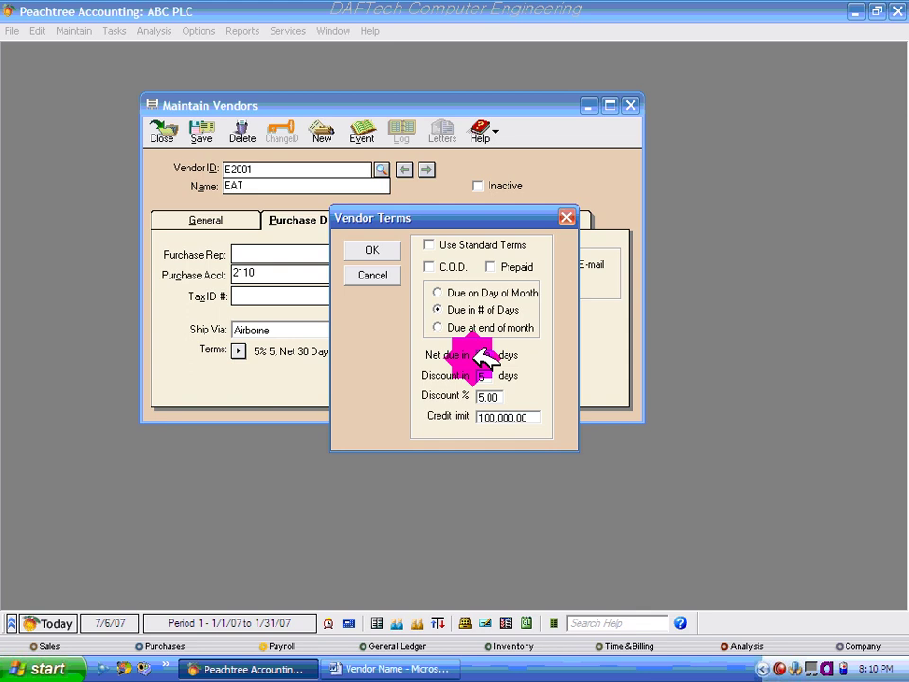
{"action": "type", "text": "60"}
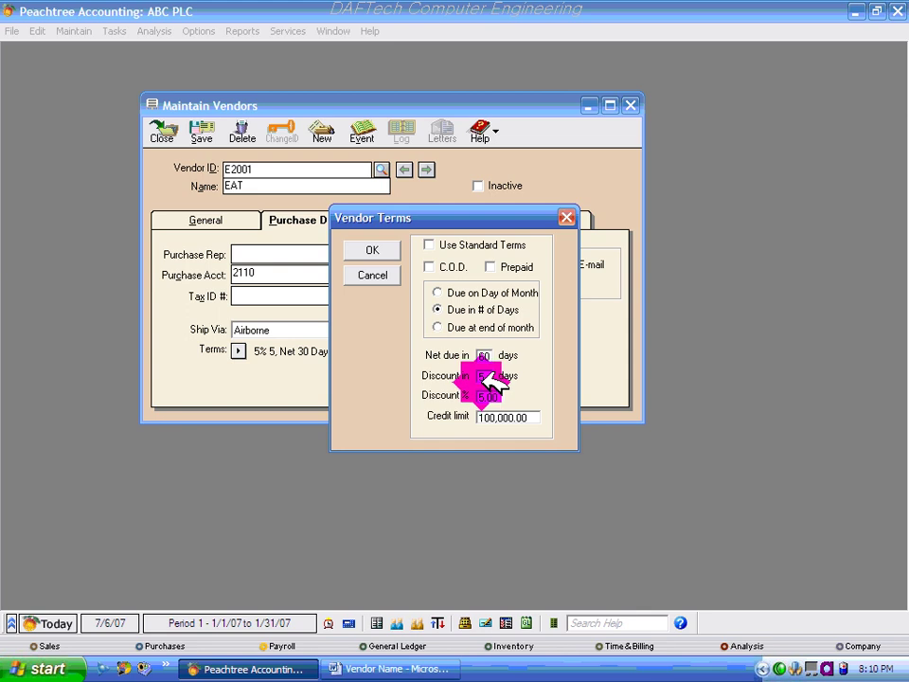
{"action": "left_click", "coordinate": [488, 376]}
{"action": "left_click", "coordinate": [483, 357]}
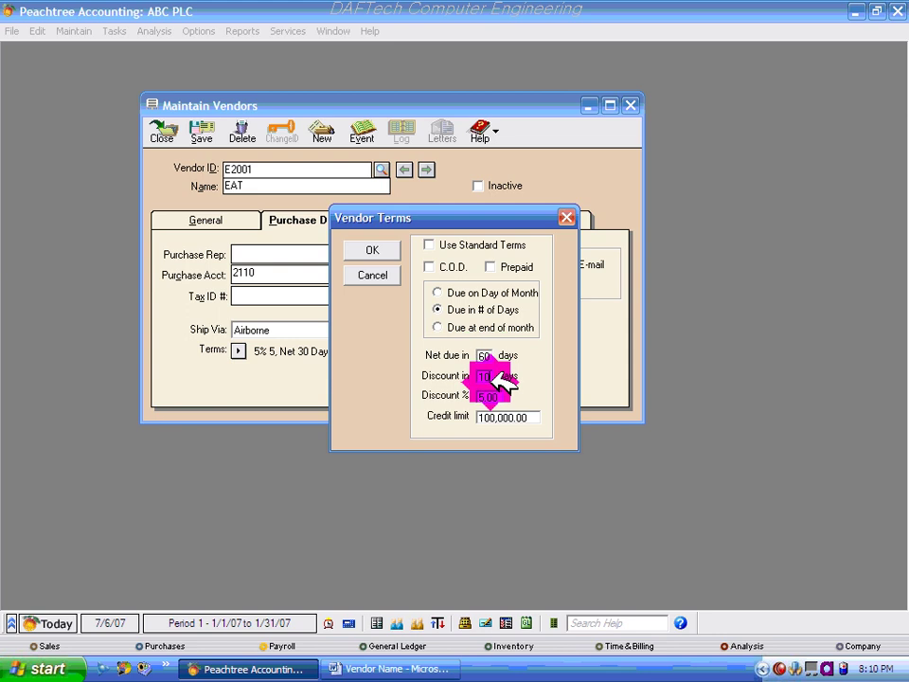
{"action": "left_click", "coordinate": [494, 375]}
- Set a 10% discount and a 50,000.00 credit limit
{"action": "left_click", "coordinate": [498, 395]}
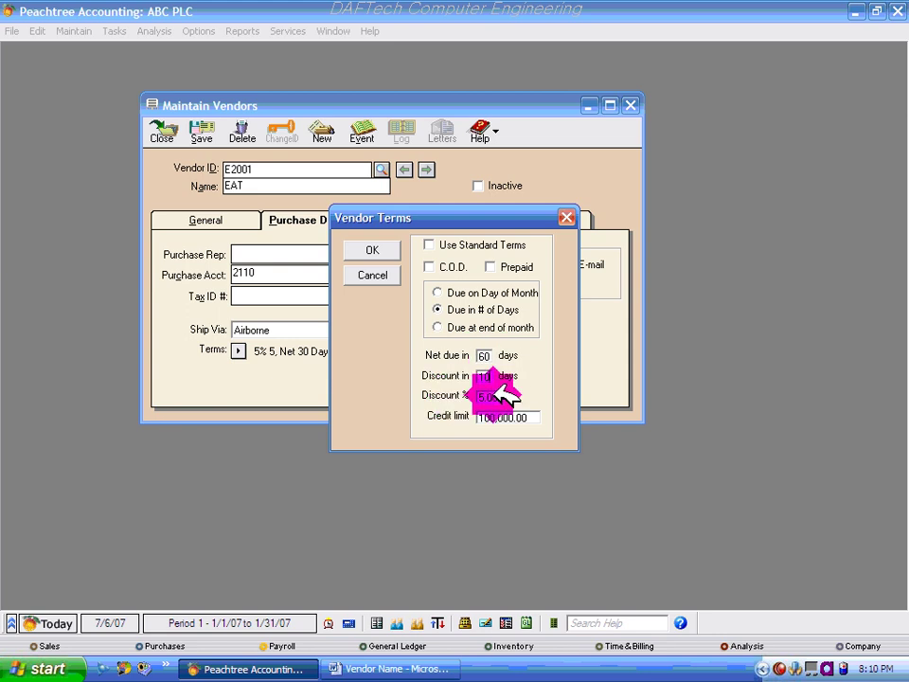
{"action": "left_click", "coordinate": [476, 395]}
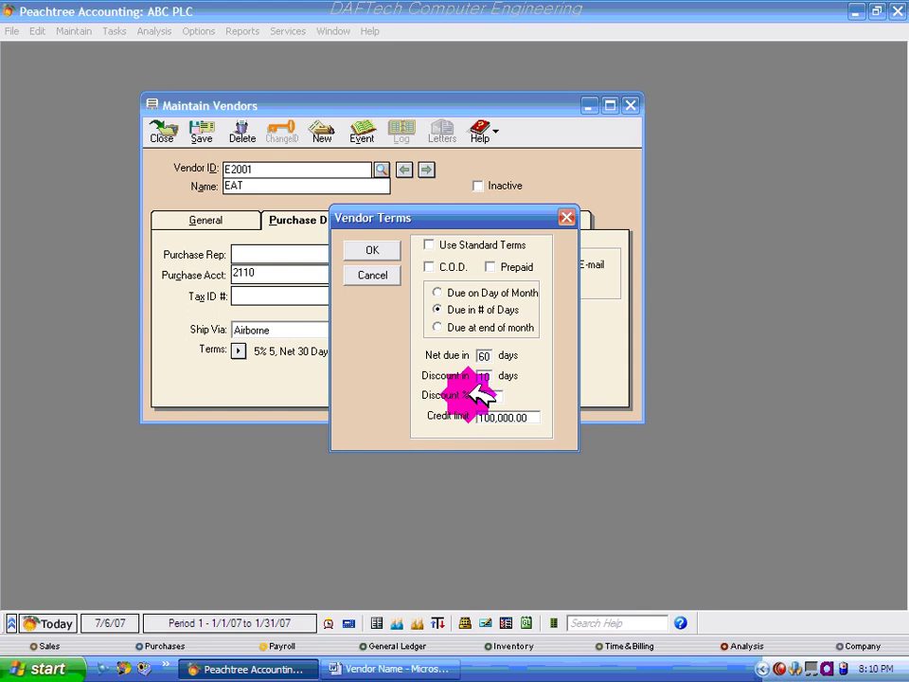
{"action": "type", "text": "10"}
{"action": "left_click", "coordinate": [521, 419]}
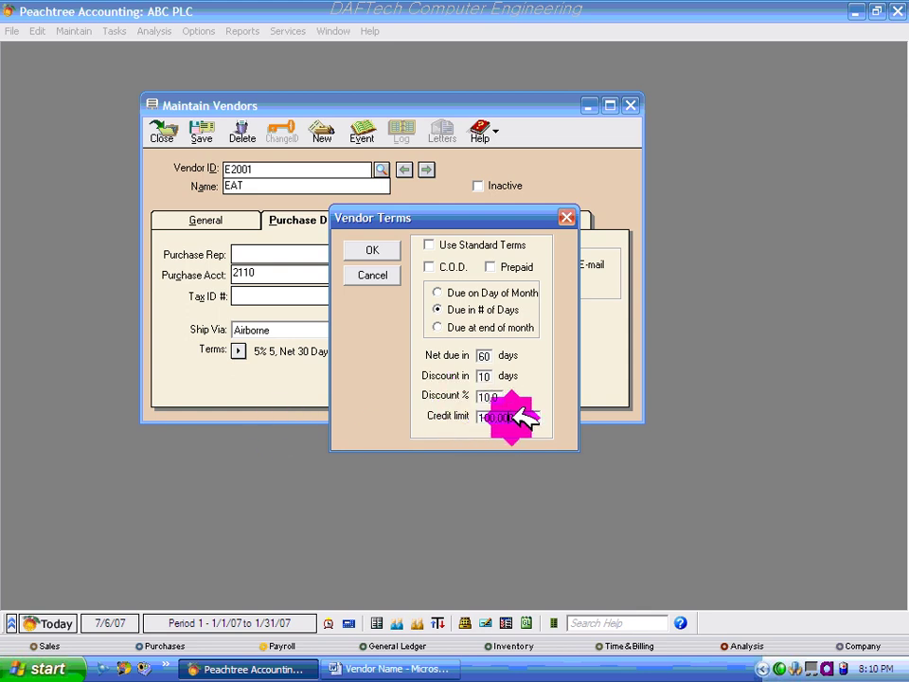
{"action": "type", "text": "100000"}
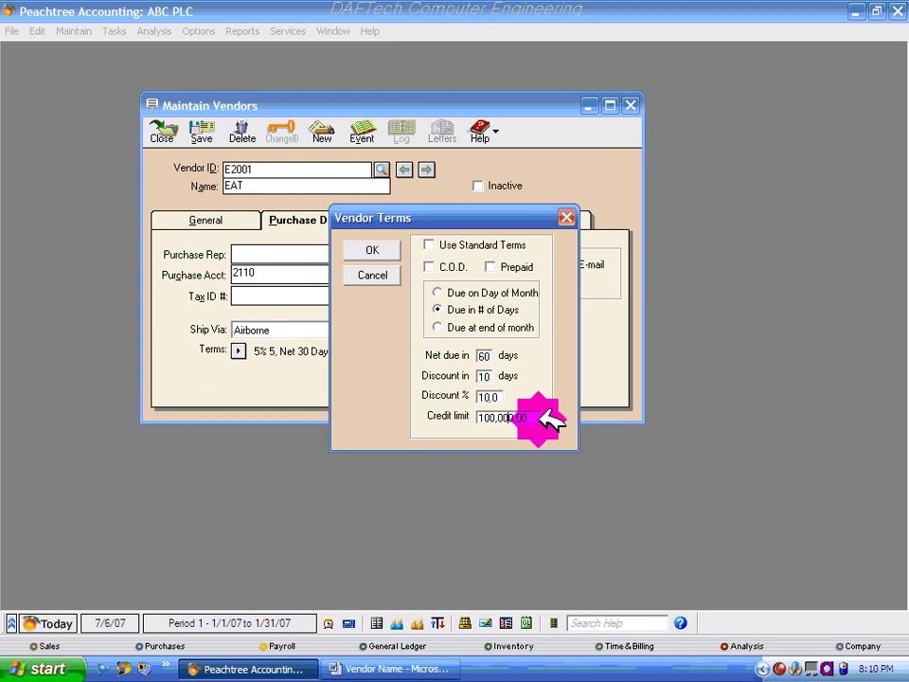
{"action": "left_click_drag", "start_coordinate": [544, 420], "coordinate": [473, 417]}
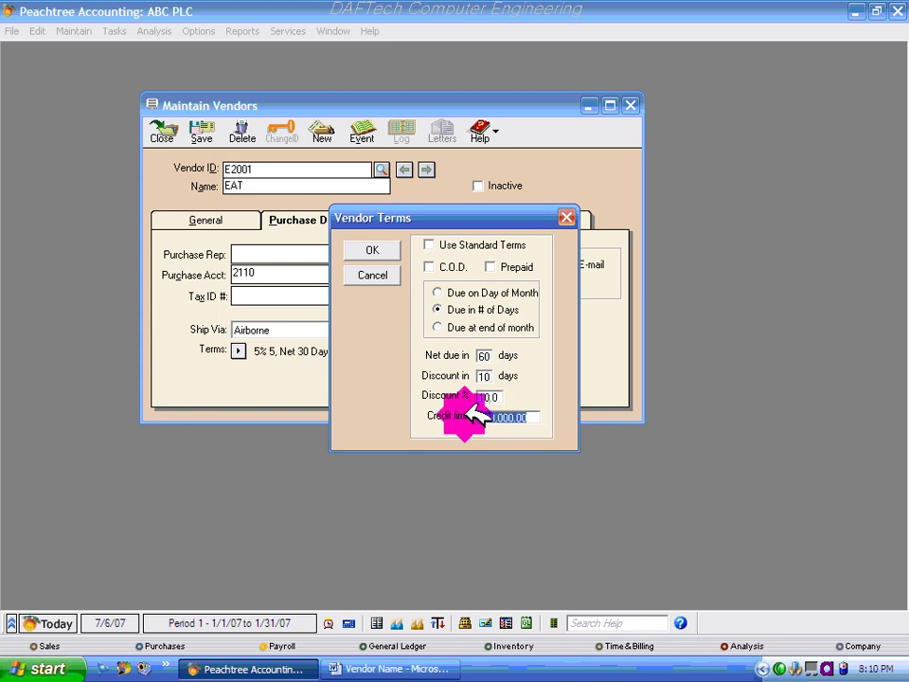
{"action": "key", "text": "Delete"}
{"action": "type", "text": "50000"}
{"action": "left_click", "coordinate": [491, 396]}
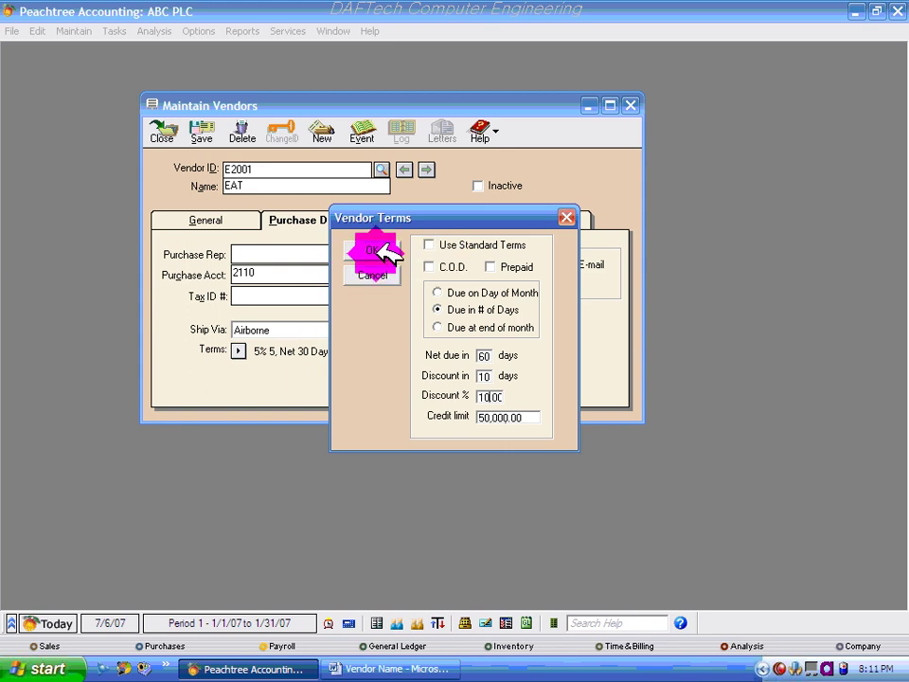
- Accept the custom terms and save vendor record E2001 EAT
{"action": "left_click", "coordinate": [235, 351]}
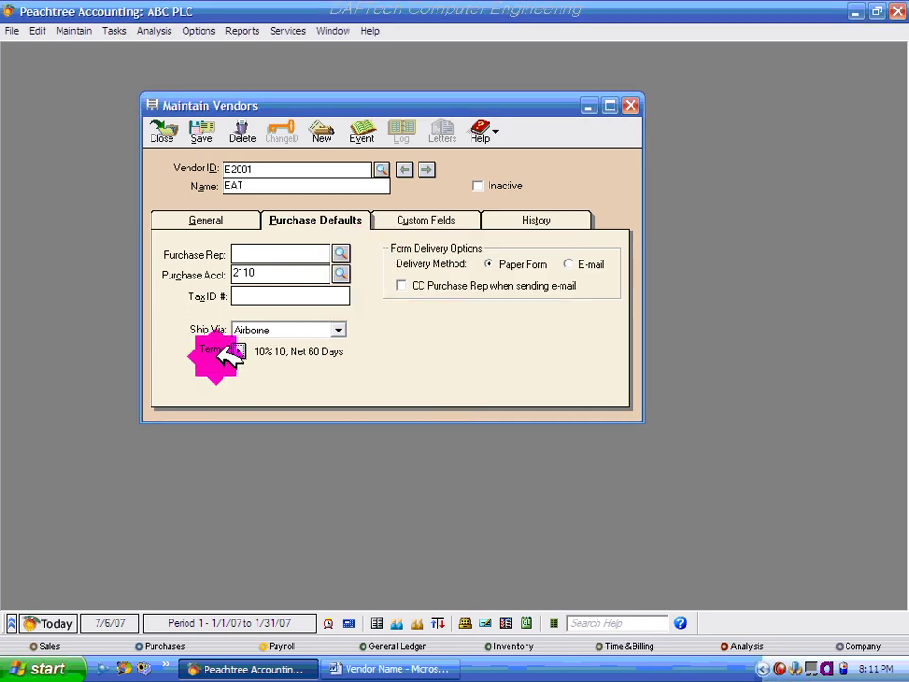
{"action": "left_click", "coordinate": [357, 357]}
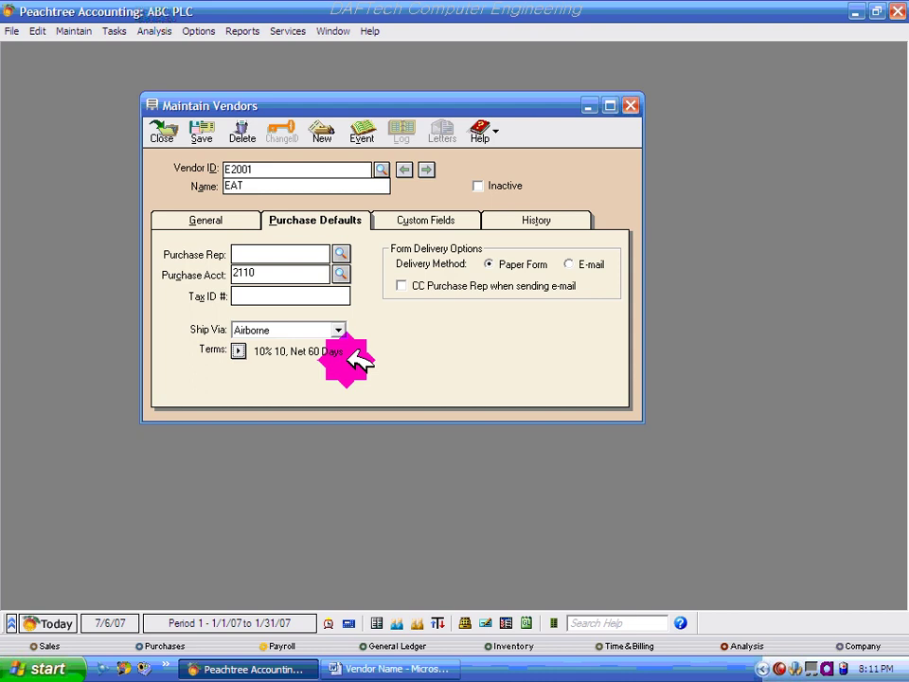
{"action": "left_click", "coordinate": [202, 133]}
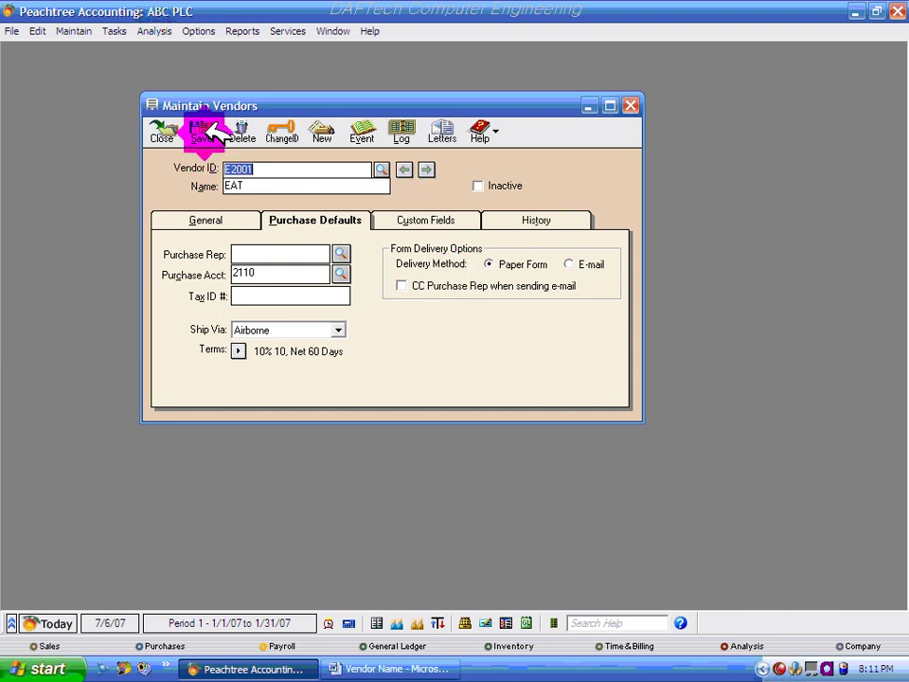
- Review EAT's Period History rows from Jan 31, 2007 back to Dec 31, 2006
{"action": "left_click", "coordinate": [548, 220]}
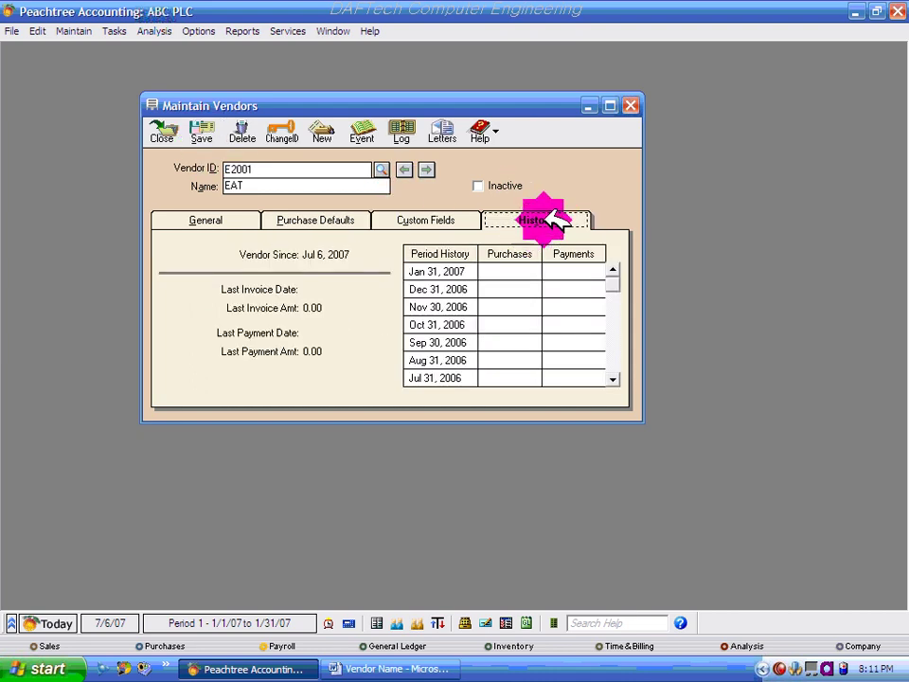
{"action": "left_click", "coordinate": [466, 272]}
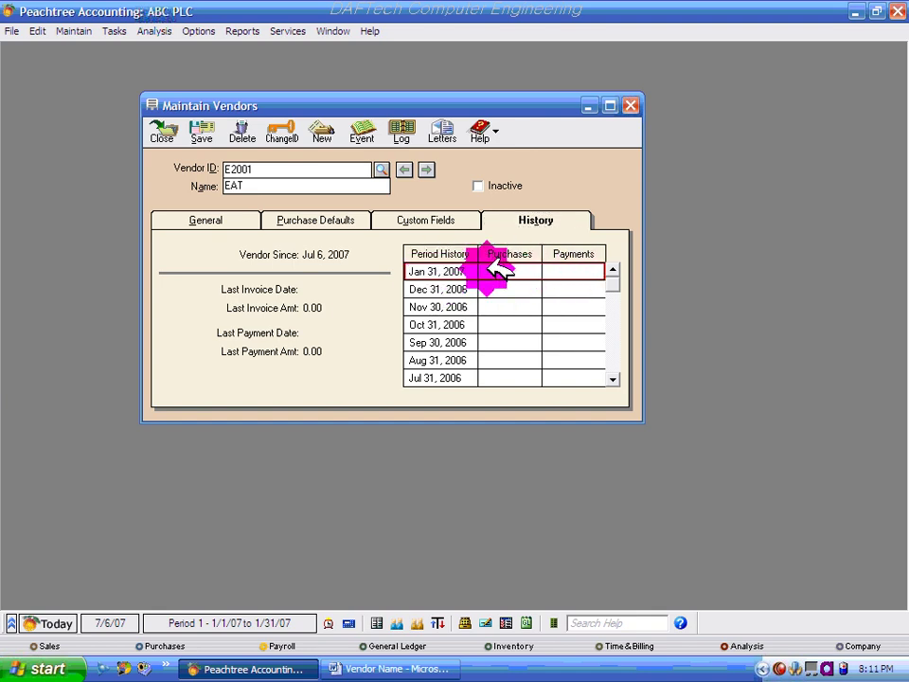
{"action": "left_click", "coordinate": [483, 325]}
{"action": "left_click", "coordinate": [588, 290]}
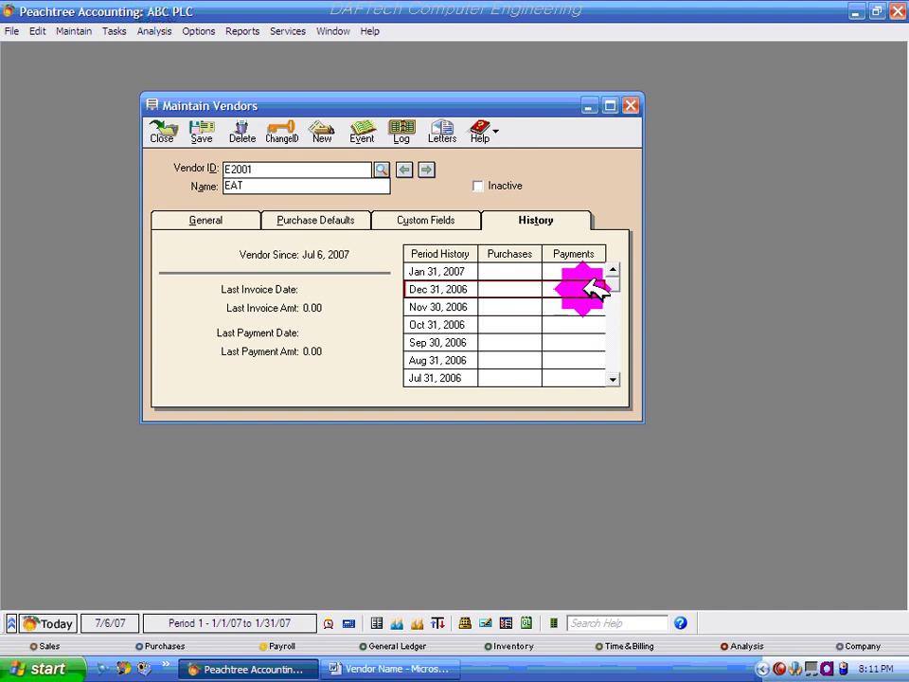
{"action": "left_click", "coordinate": [535, 273]}
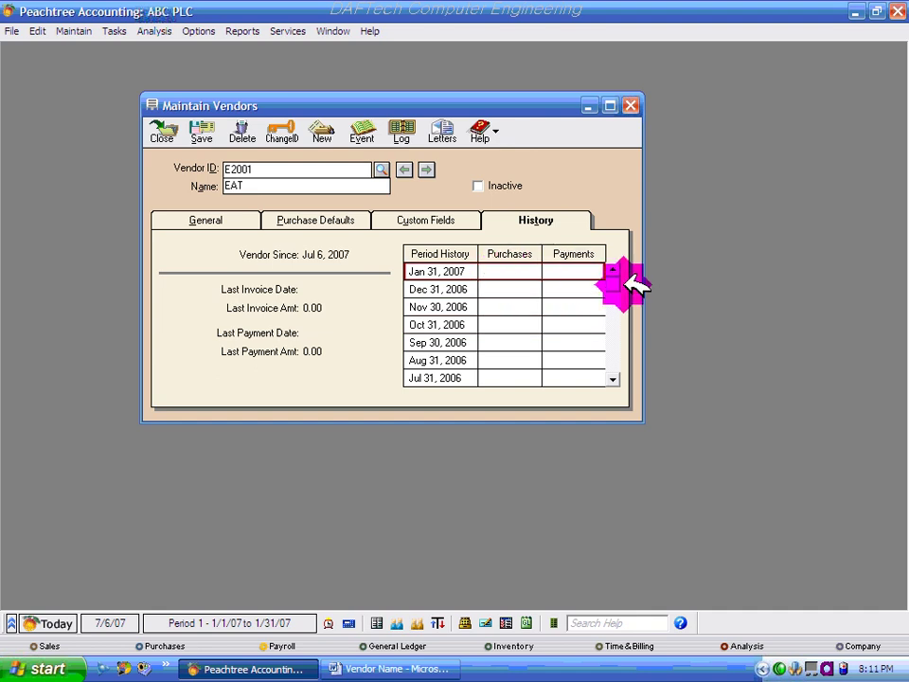
{"action": "left_click", "coordinate": [613, 378]}
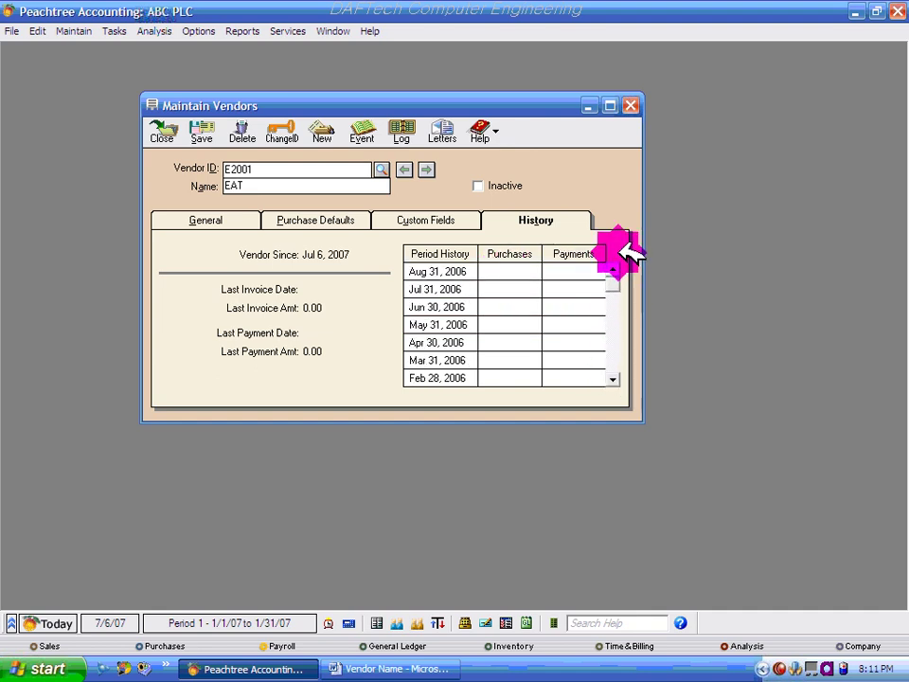
{"action": "scroll", "coordinate": [625, 246], "scroll_direction": "up", "scroll_amount": 2}
{"action": "left_click", "coordinate": [512, 268]}
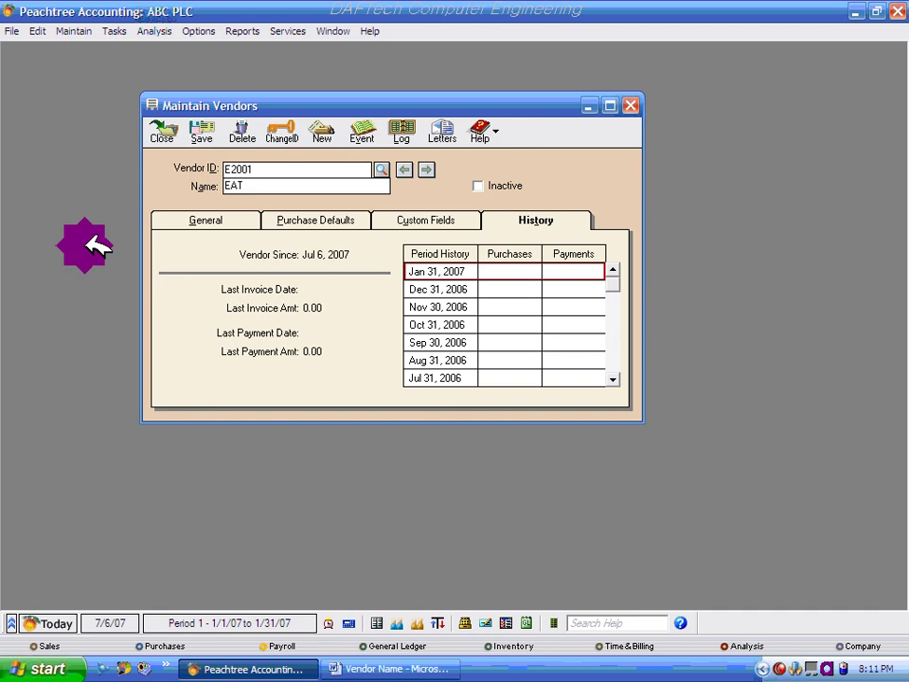
- Open Vendor Beginning Balances for E2001 EAT from the General tab and move it higher
{"action": "left_click", "coordinate": [227, 224]}
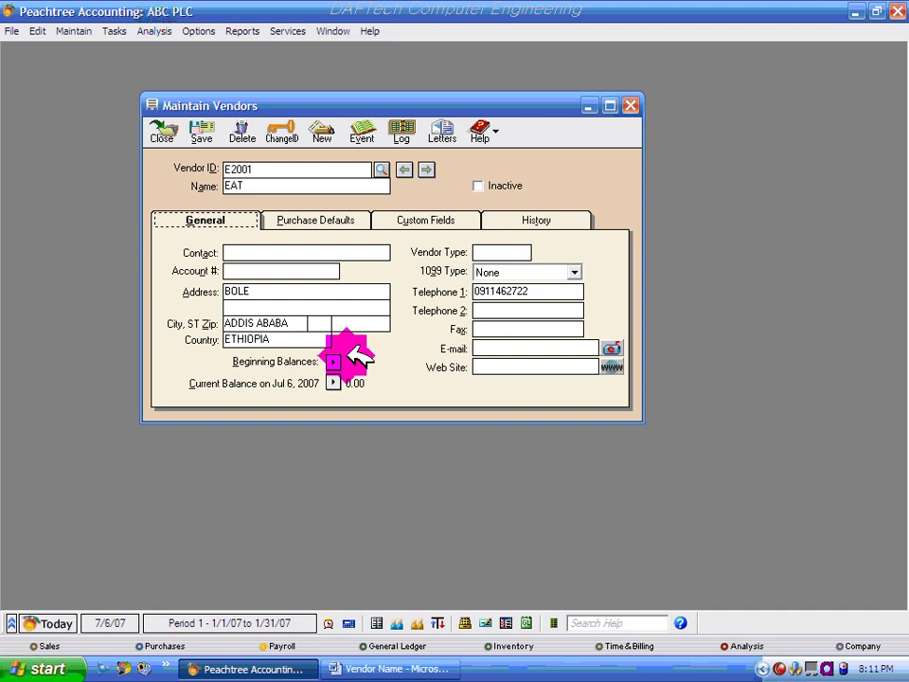
{"action": "left_click", "coordinate": [336, 358]}
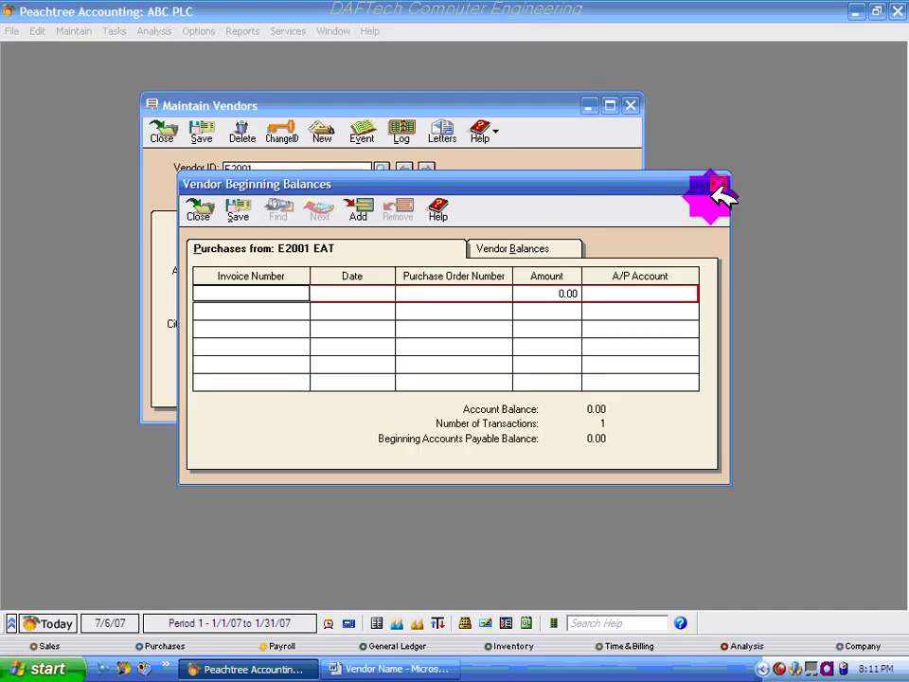
{"action": "left_click", "coordinate": [718, 183]}
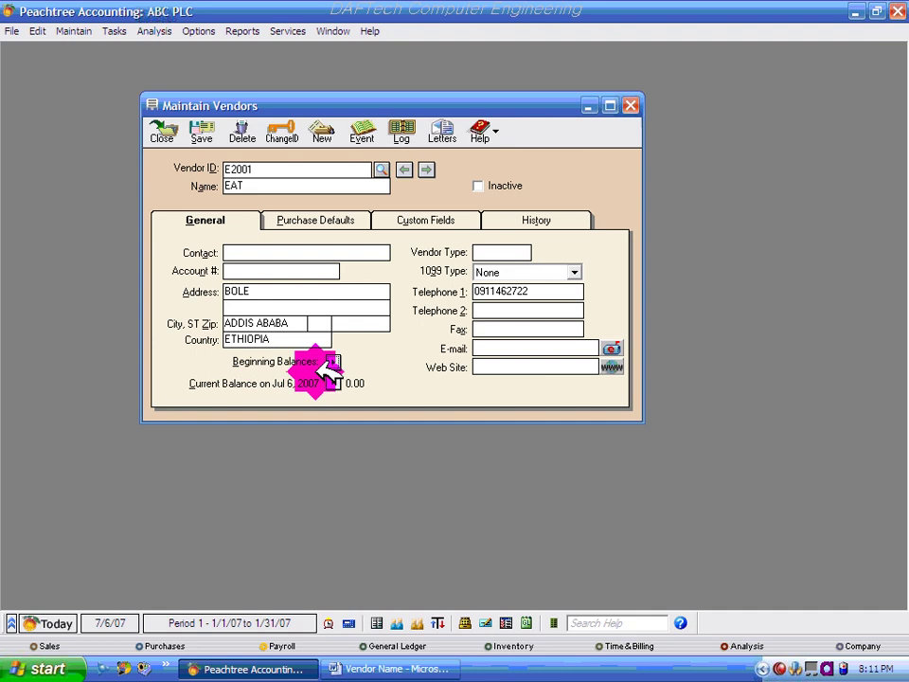
{"action": "left_click", "coordinate": [265, 294]}
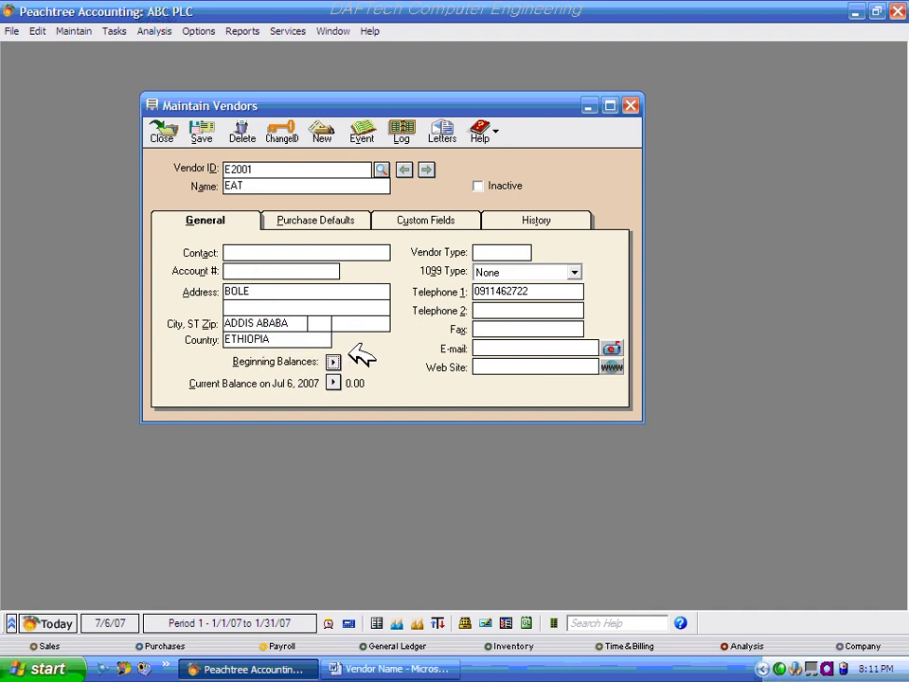
{"action": "left_click", "coordinate": [334, 362]}
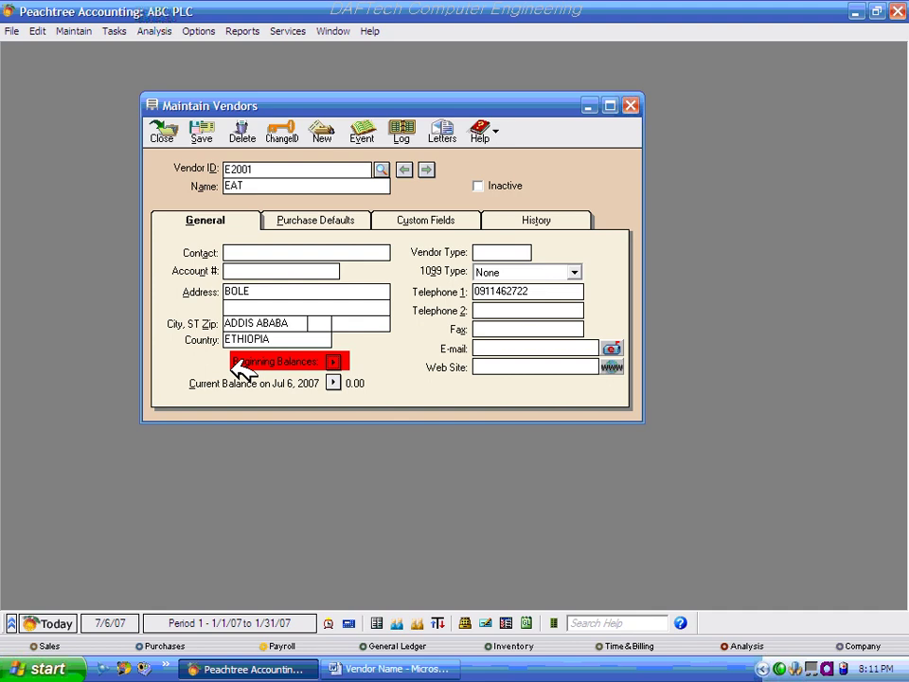
{"action": "left_click", "coordinate": [336, 362]}
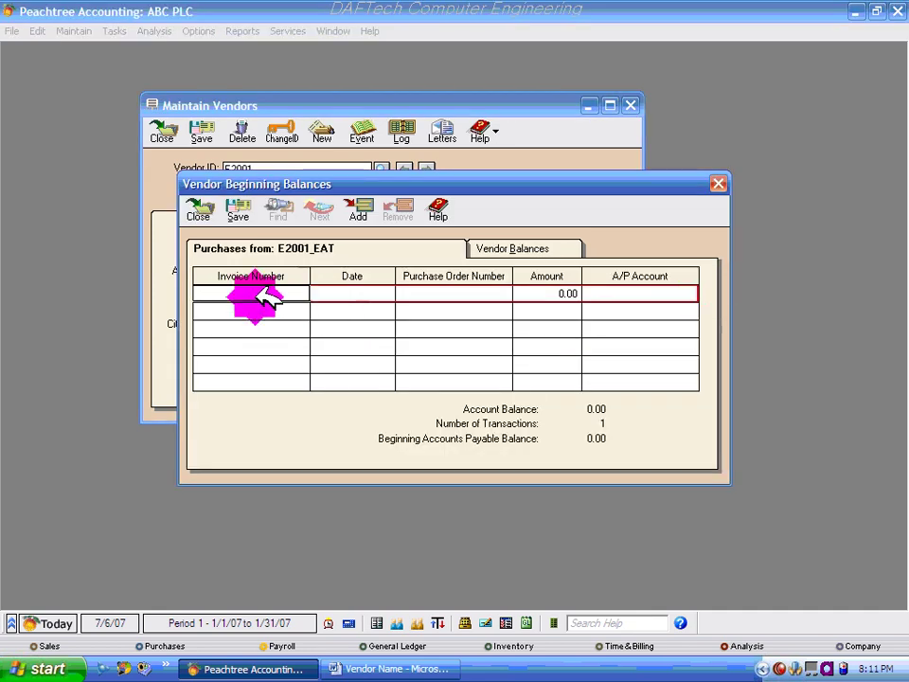
{"action": "left_click_drag", "start_coordinate": [383, 184], "coordinate": [398, 161]}
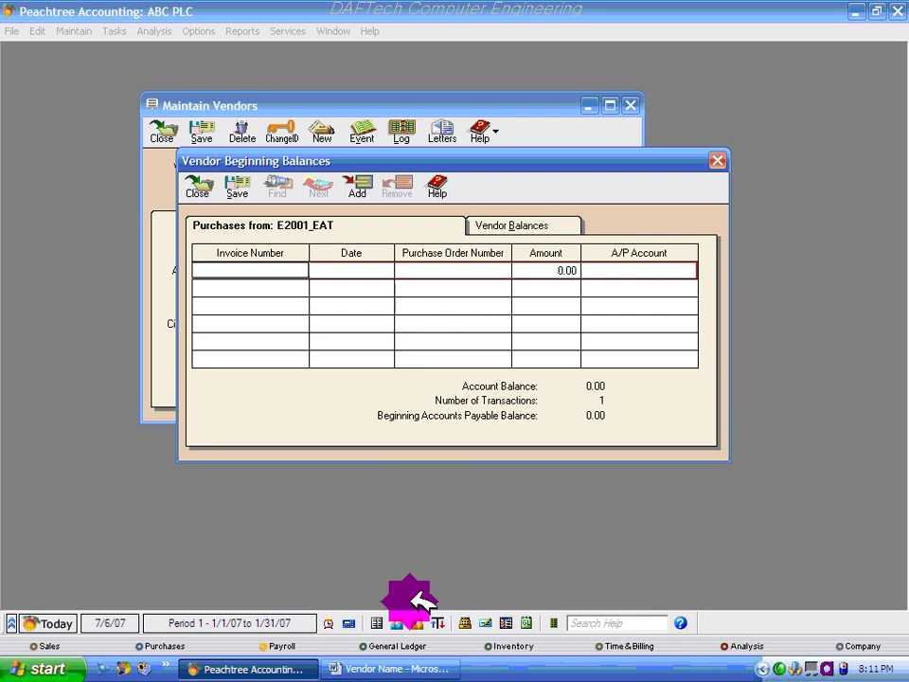
- Change the EAT, PC and BLTD invoice dates in Word to 09/01/06, then return to Peachtree
{"action": "left_click", "coordinate": [440, 669]}
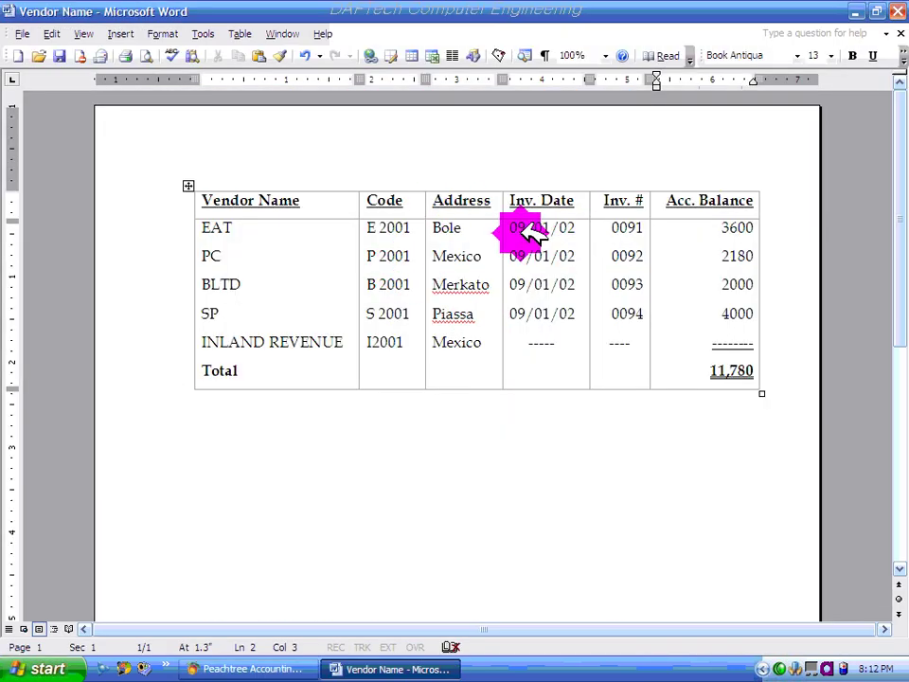
{"action": "left_click", "coordinate": [572, 228]}
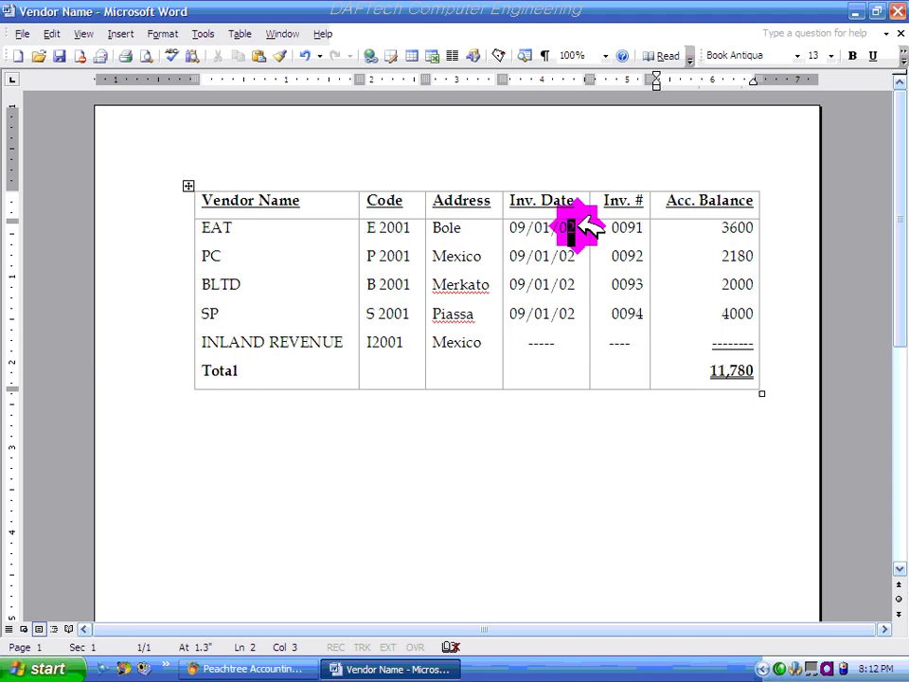
{"action": "type", "text": "6"}
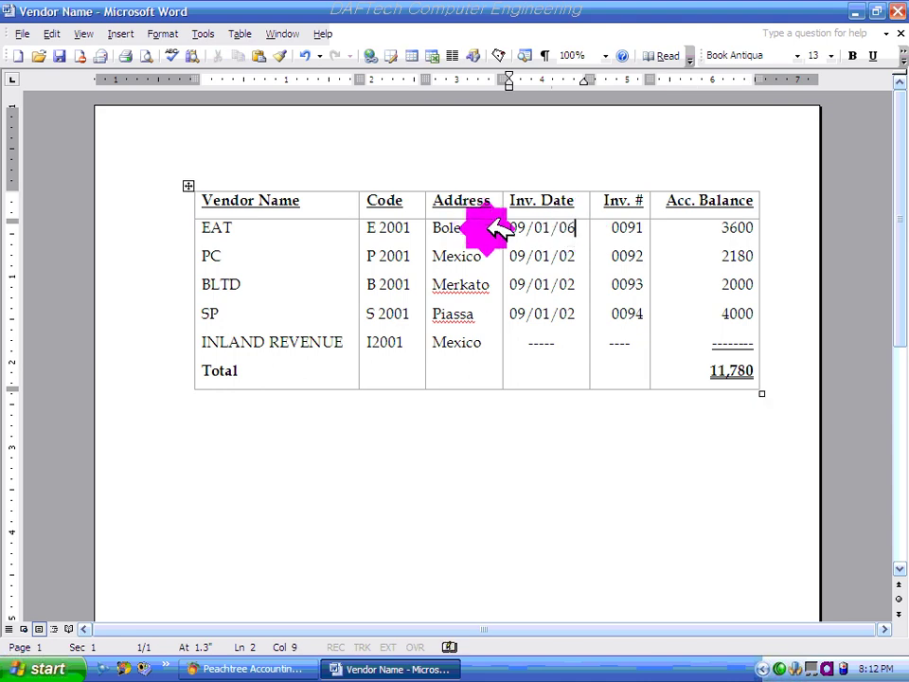
{"action": "double_click", "coordinate": [571, 255]}
{"action": "type", "text": "6"}
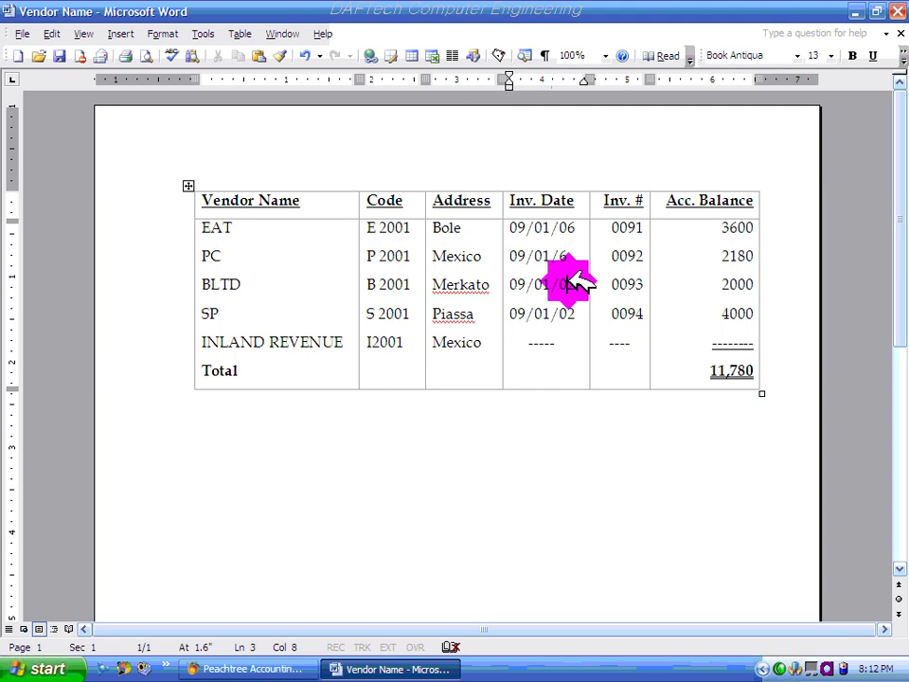
{"action": "left_click", "coordinate": [572, 282]}
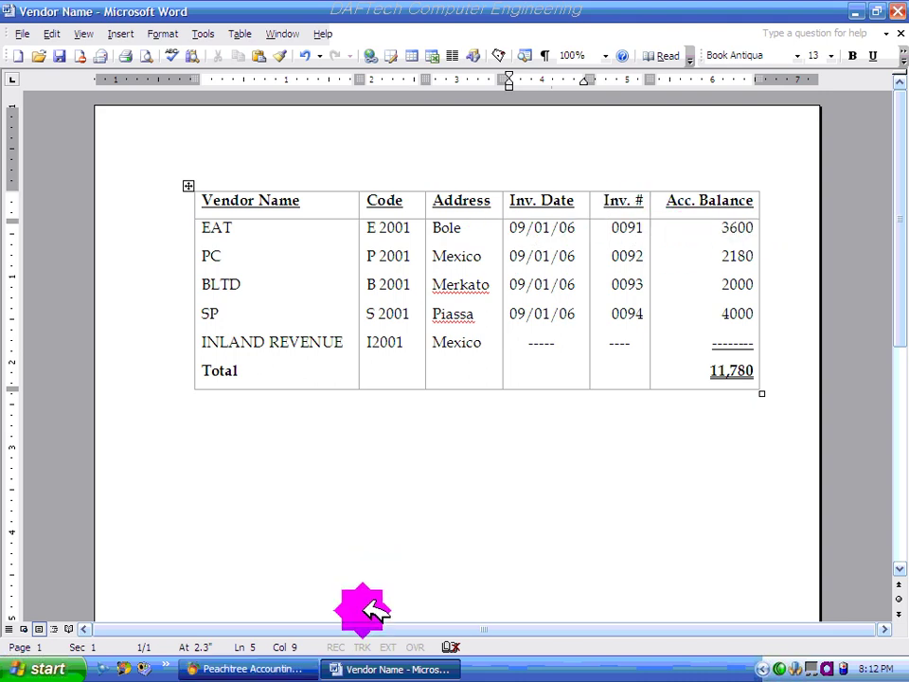
{"action": "left_click", "coordinate": [237, 669]}
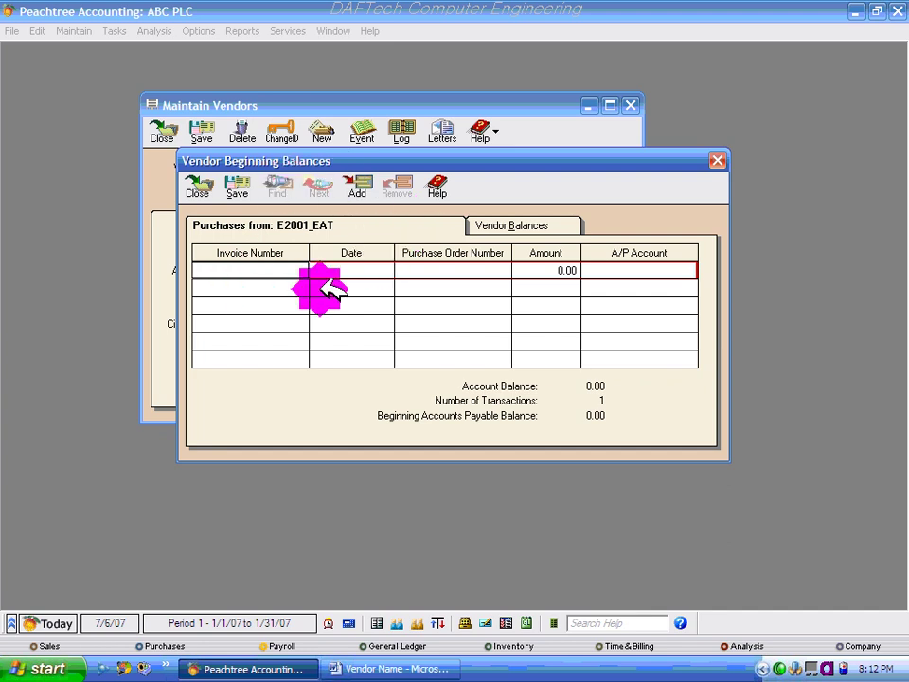
- Enter invoice 0091 dated 12/01/06 on EAT's opening-balance line, checking the Word vendor table
{"action": "left_click", "coordinate": [402, 668]}
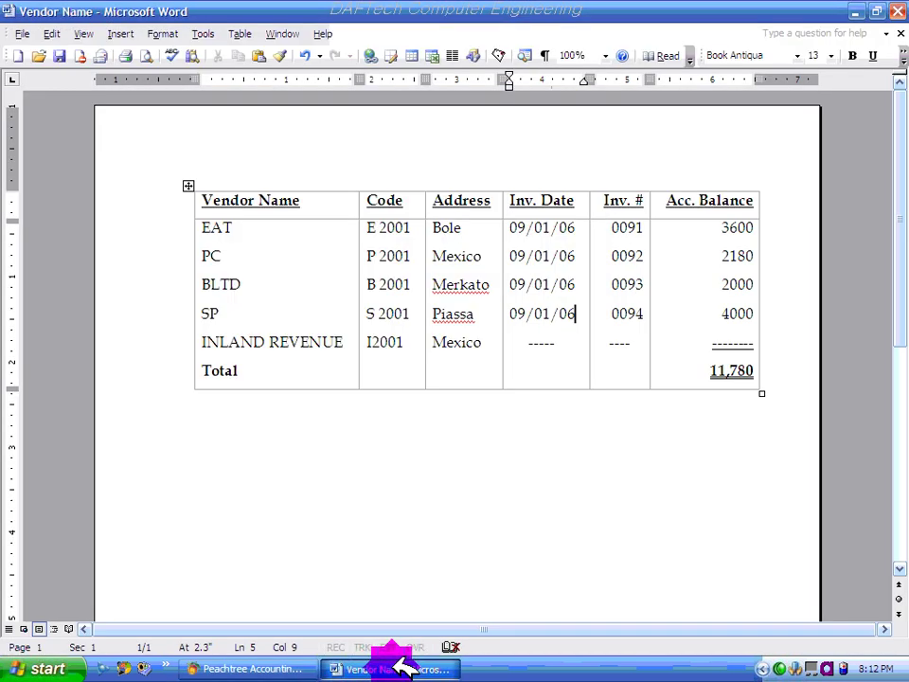
{"action": "left_click", "coordinate": [405, 663]}
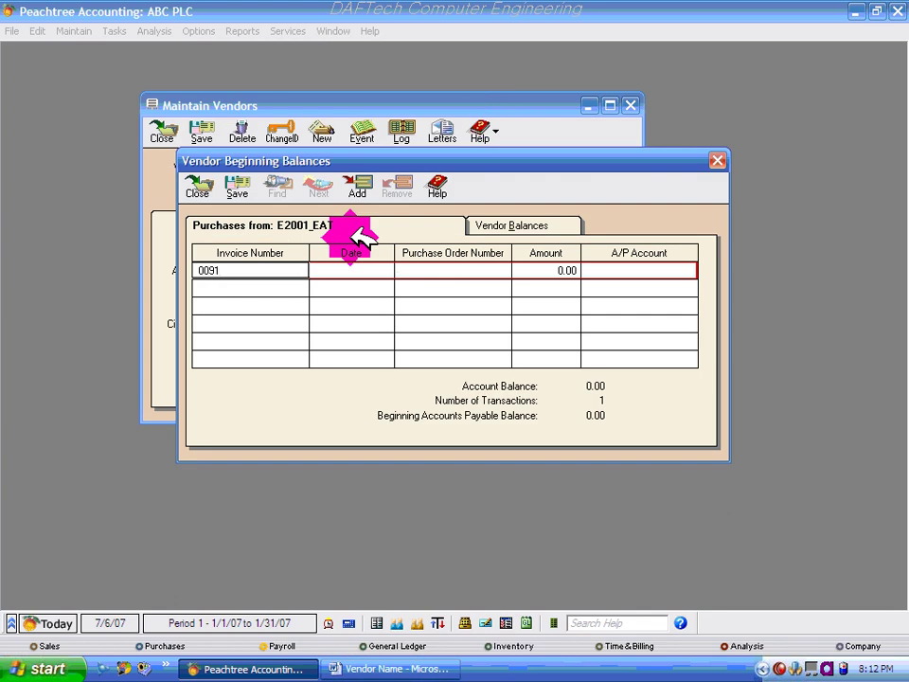
{"action": "key", "text": "Tab"}
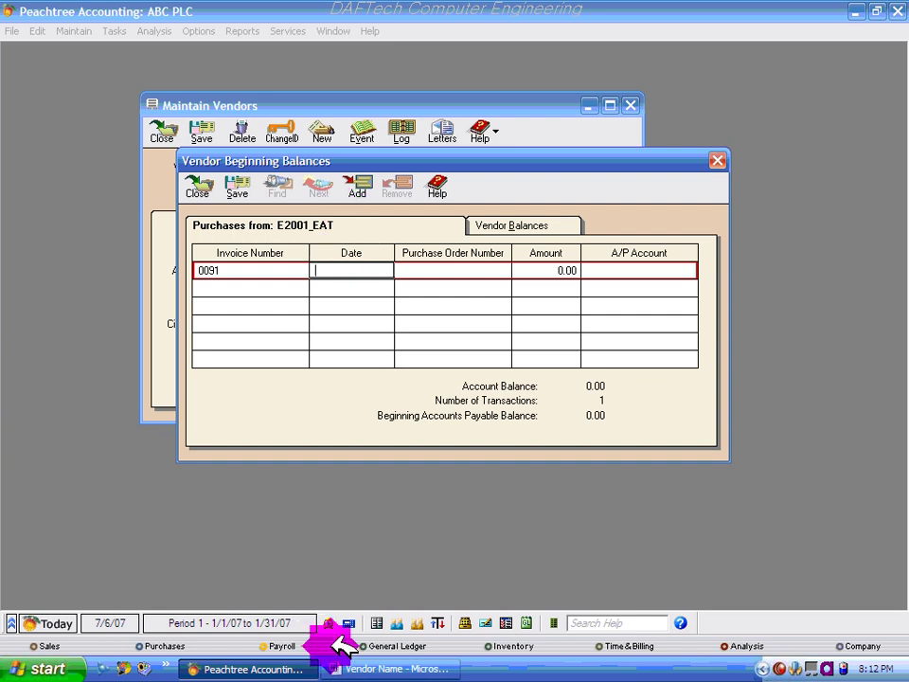
{"action": "left_click", "coordinate": [385, 670]}
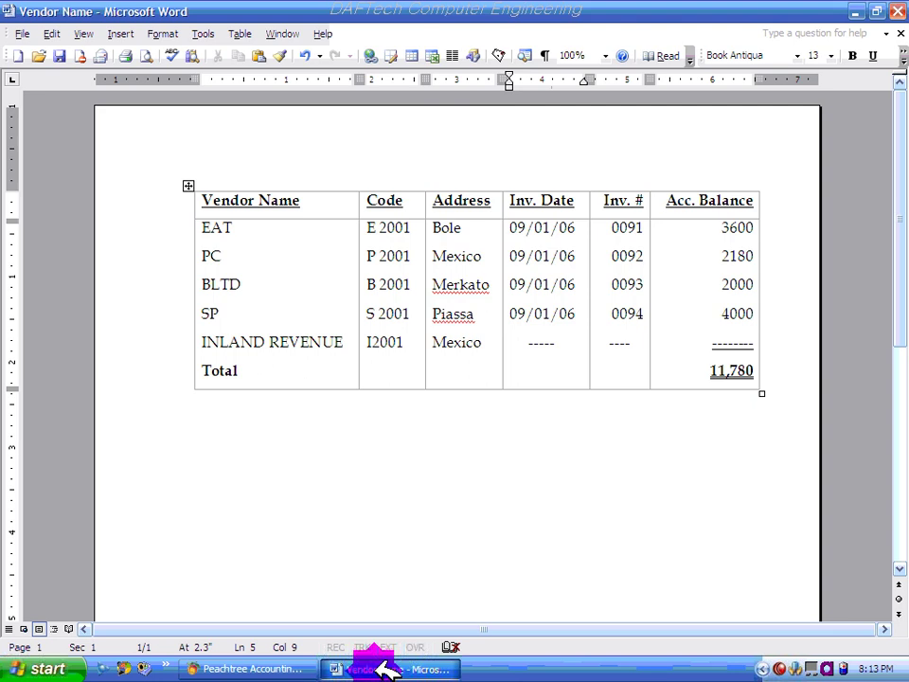
{"action": "left_click", "coordinate": [386, 671]}
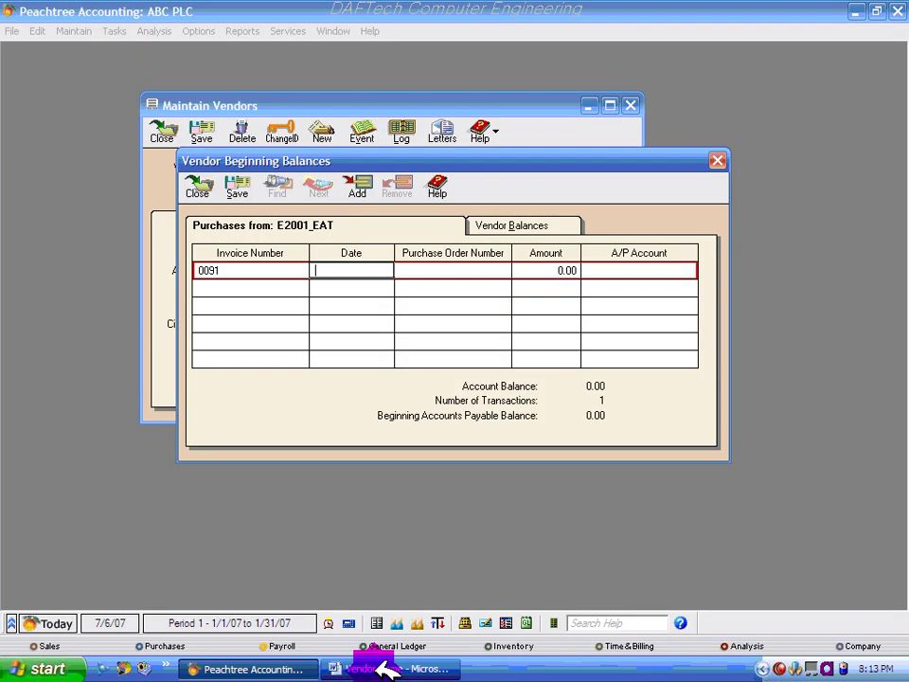
{"action": "left_click", "coordinate": [526, 361]}
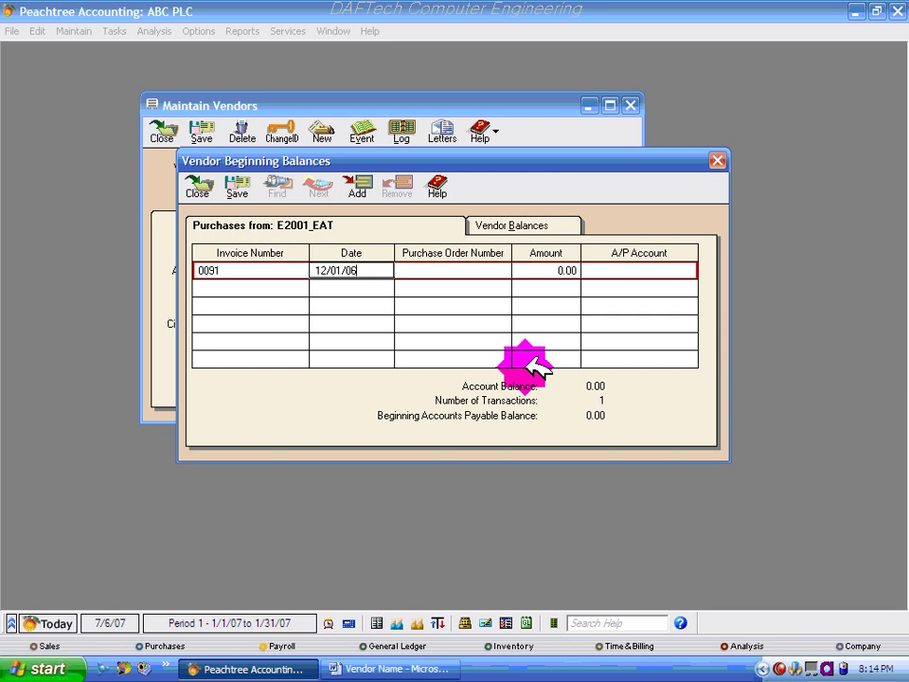
- Give invoice 0091 an amount of 3,600.00, referring to the Word vendor table
{"action": "key", "text": "Tab"}
{"action": "key", "text": "Tab"}
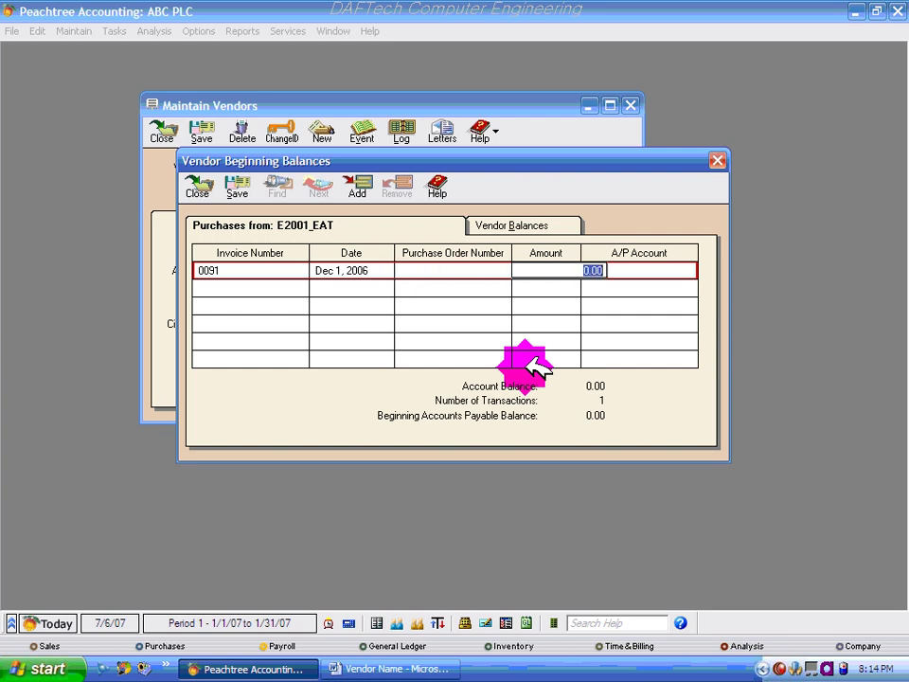
{"action": "left_click", "coordinate": [417, 668]}
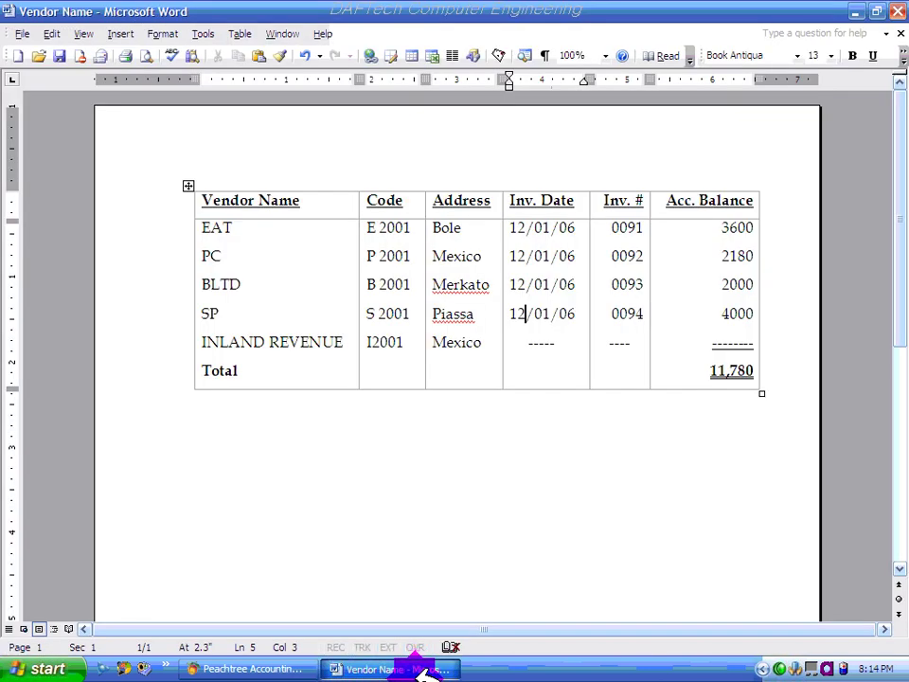
{"action": "left_click", "coordinate": [417, 666]}
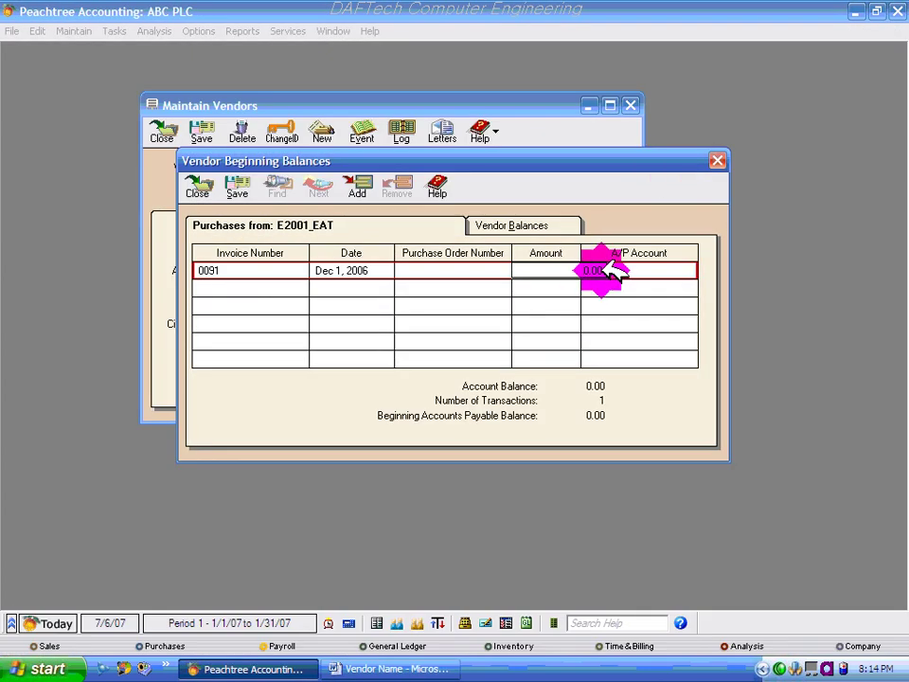
{"action": "left_click", "coordinate": [617, 272]}
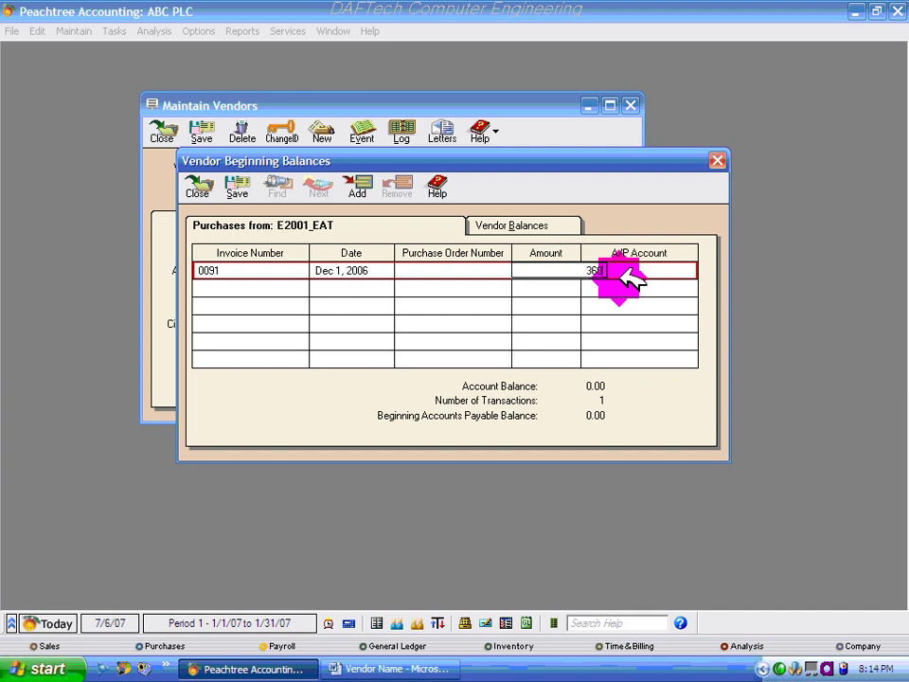
{"action": "type", "text": "3600"}
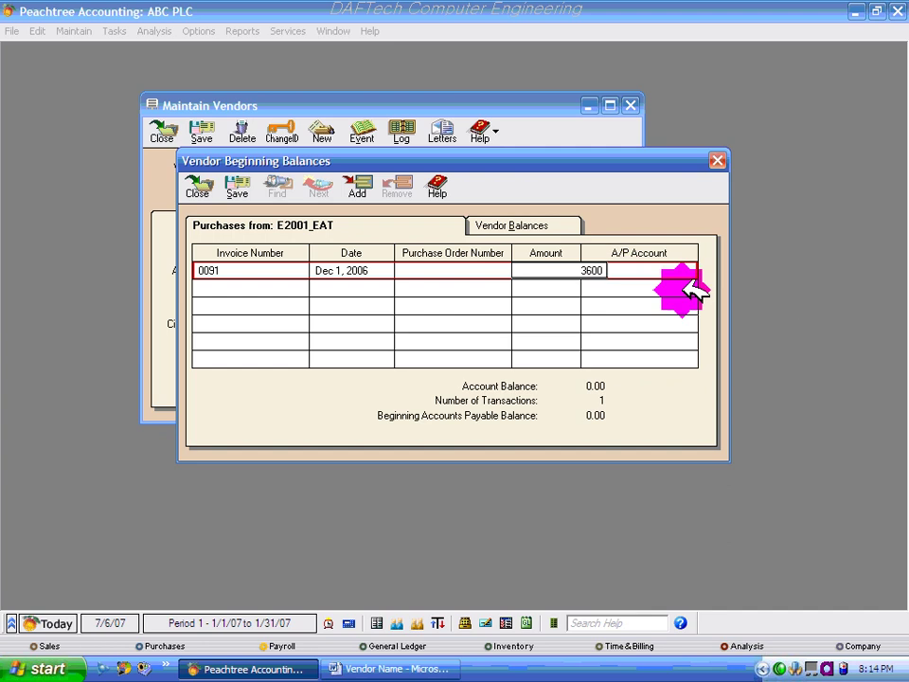
{"action": "left_click", "coordinate": [636, 270]}
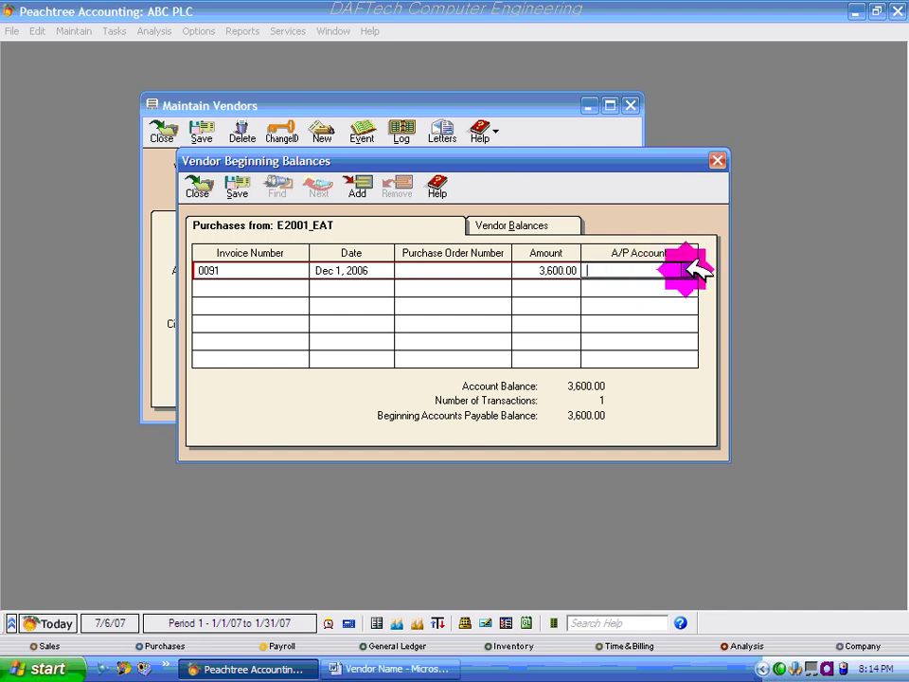